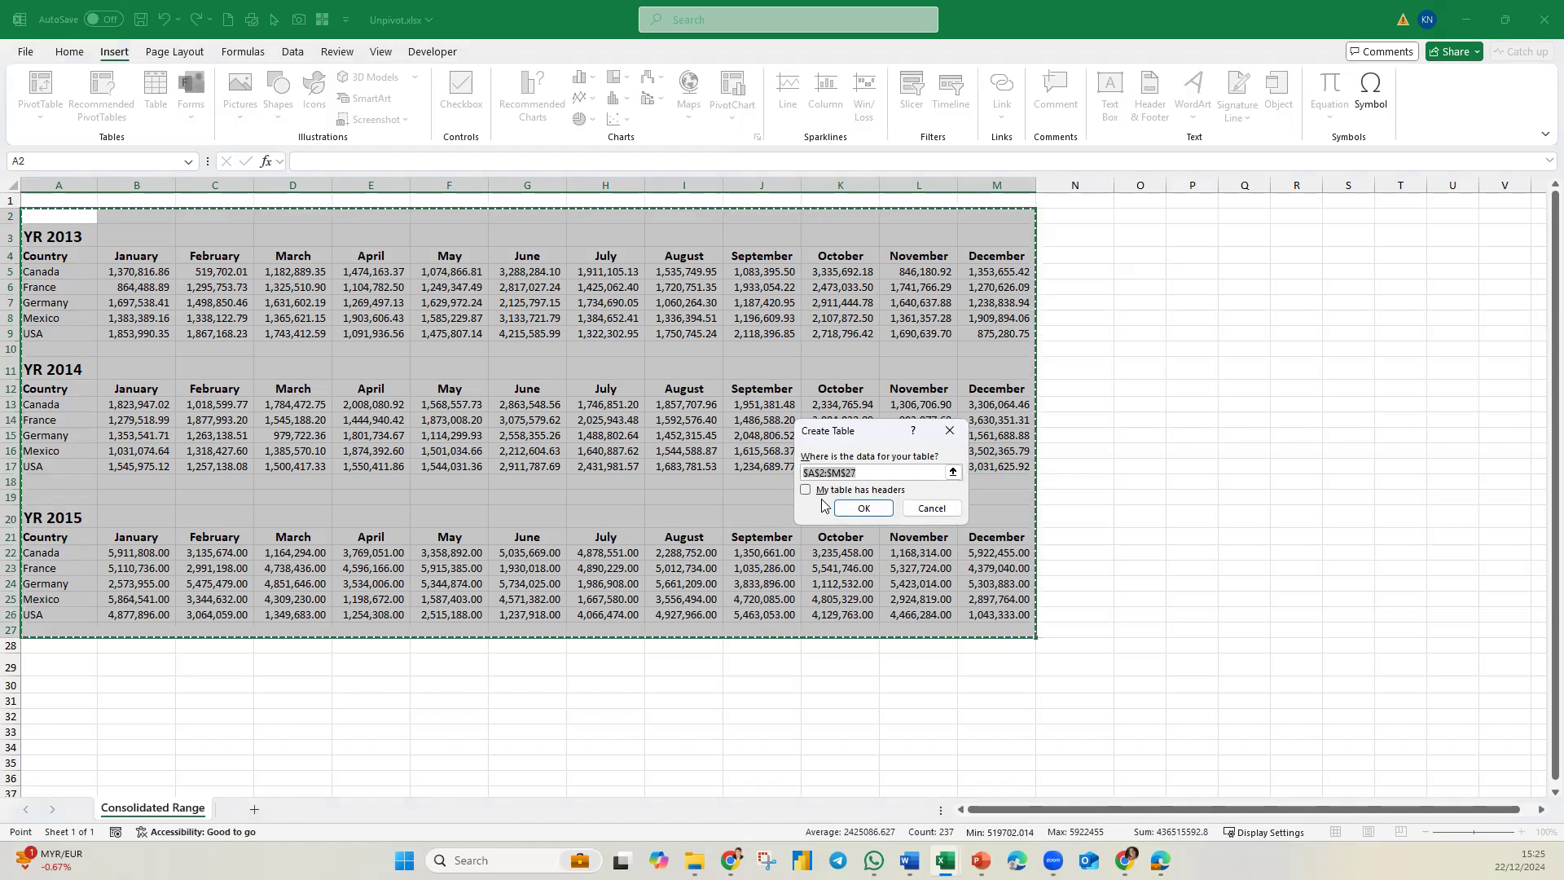
Create a table from range A2:M27 without using its first row as headers, and load it into Power Query Editor.
left_click(864, 508)
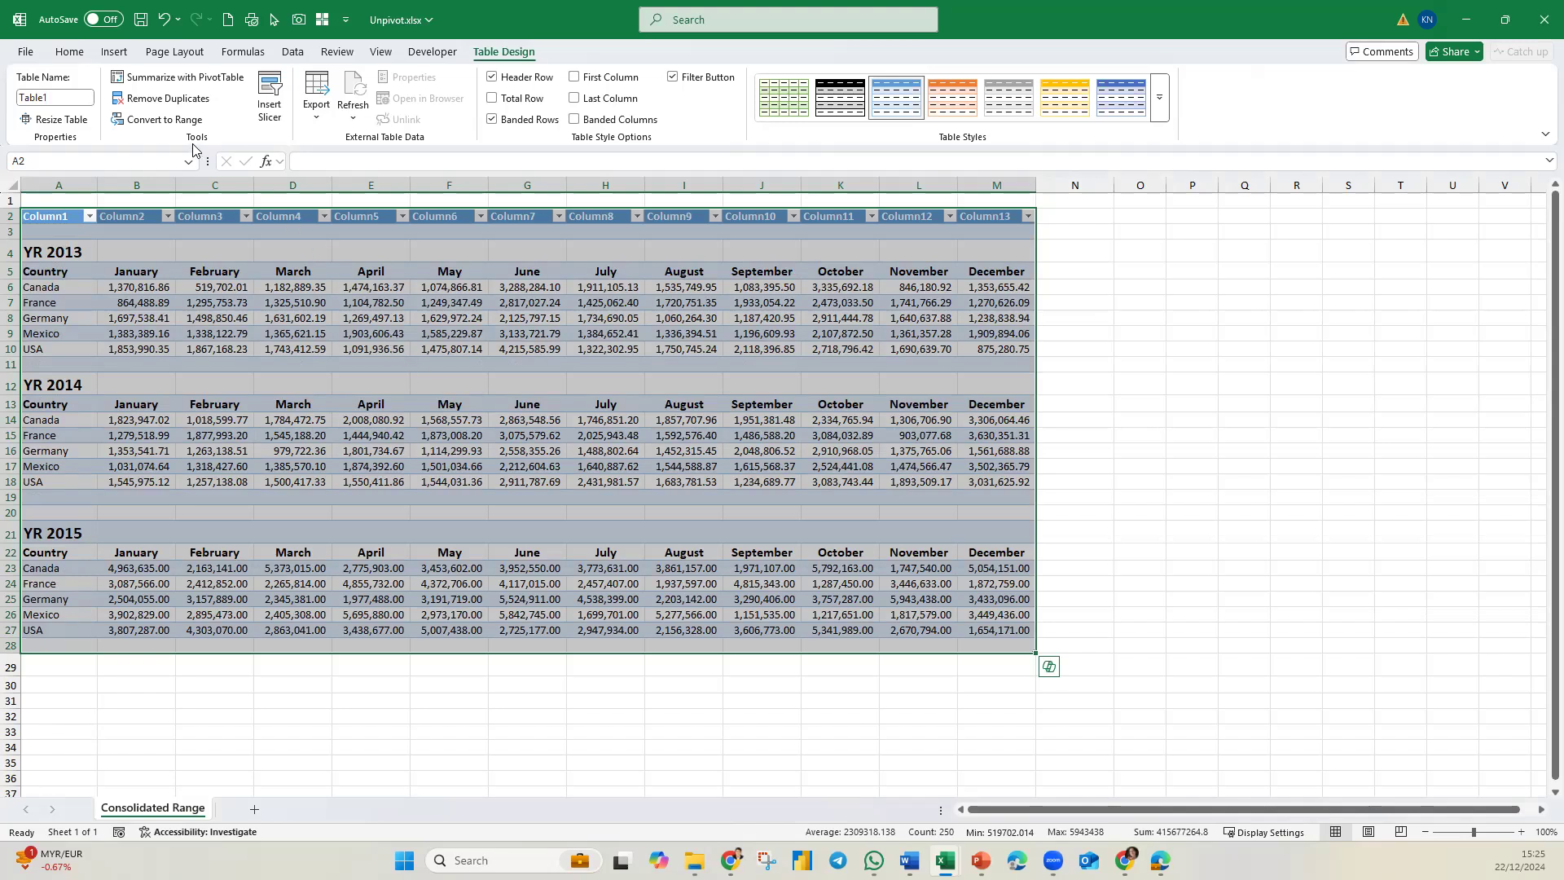
left_click(163, 119)
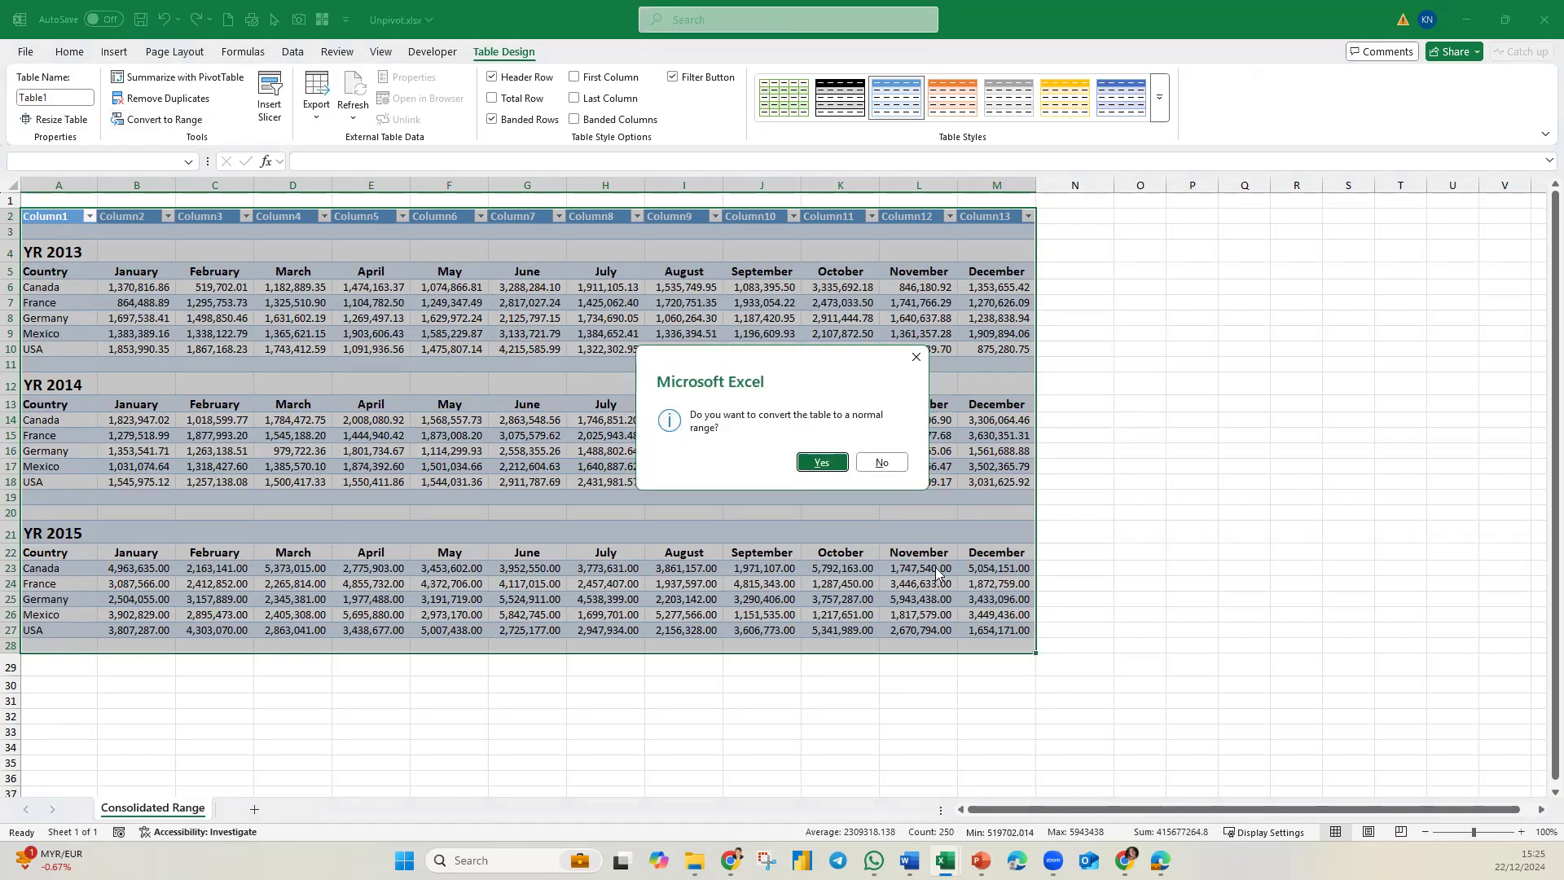
left_click(882, 462)
left_click(287, 337)
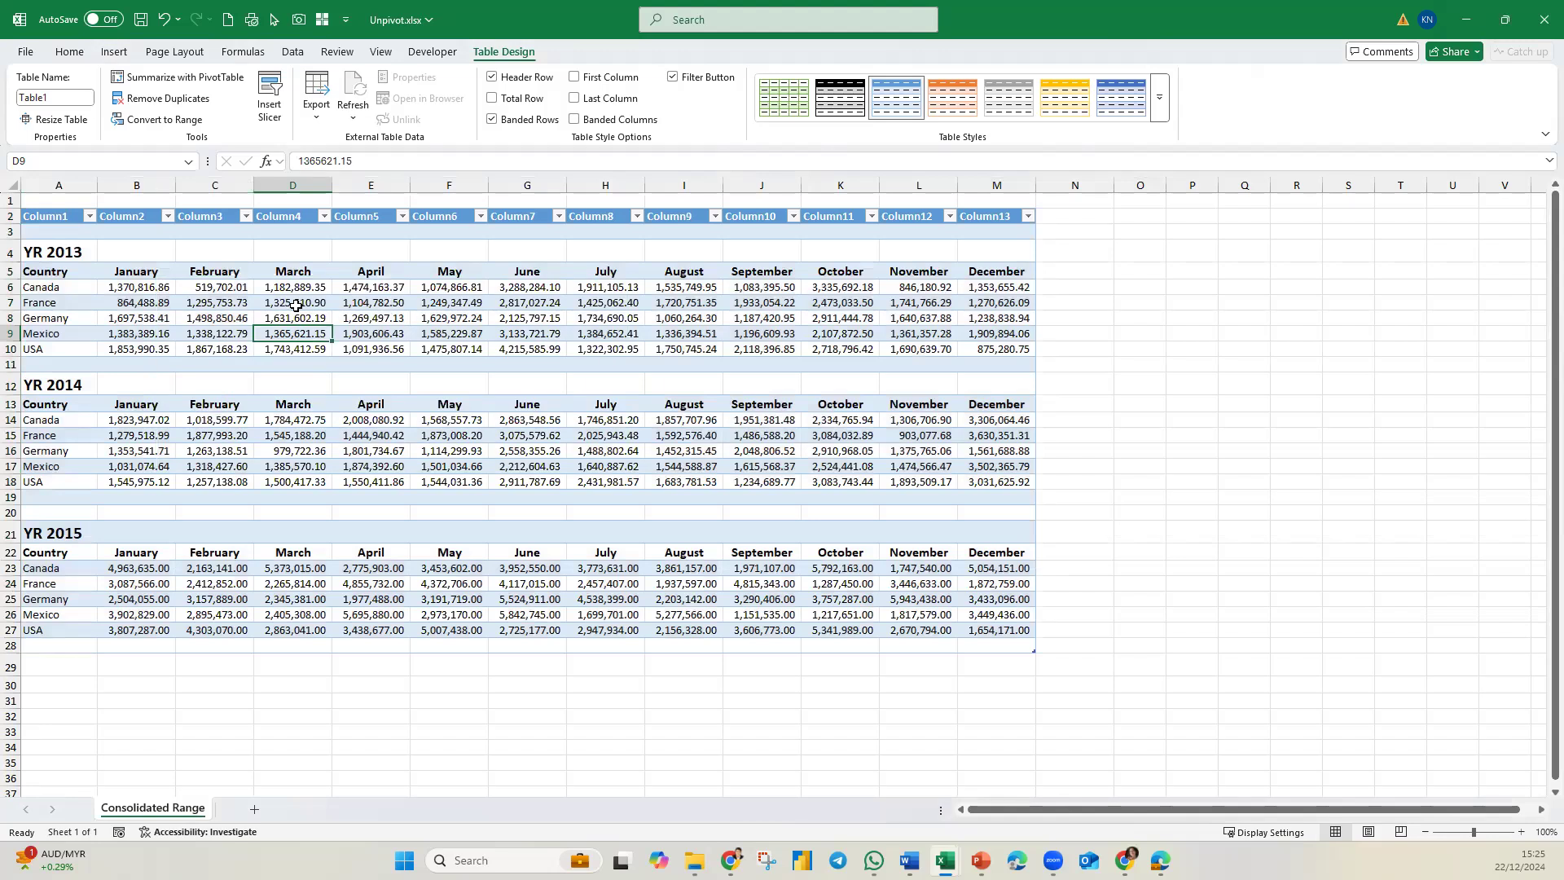
left_click(294, 54)
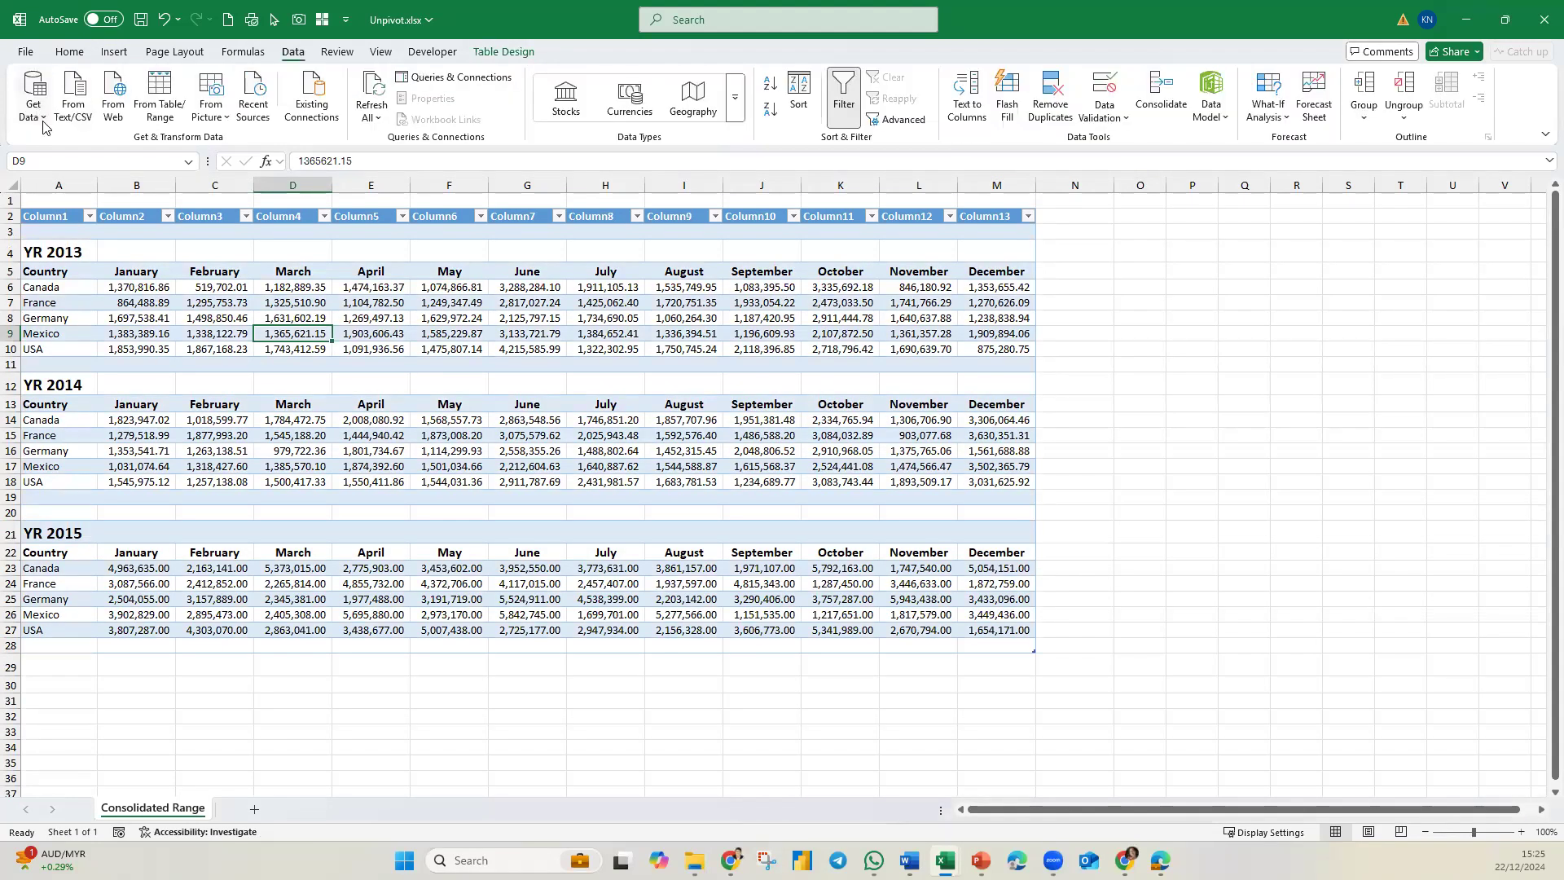
left_click(159, 96)
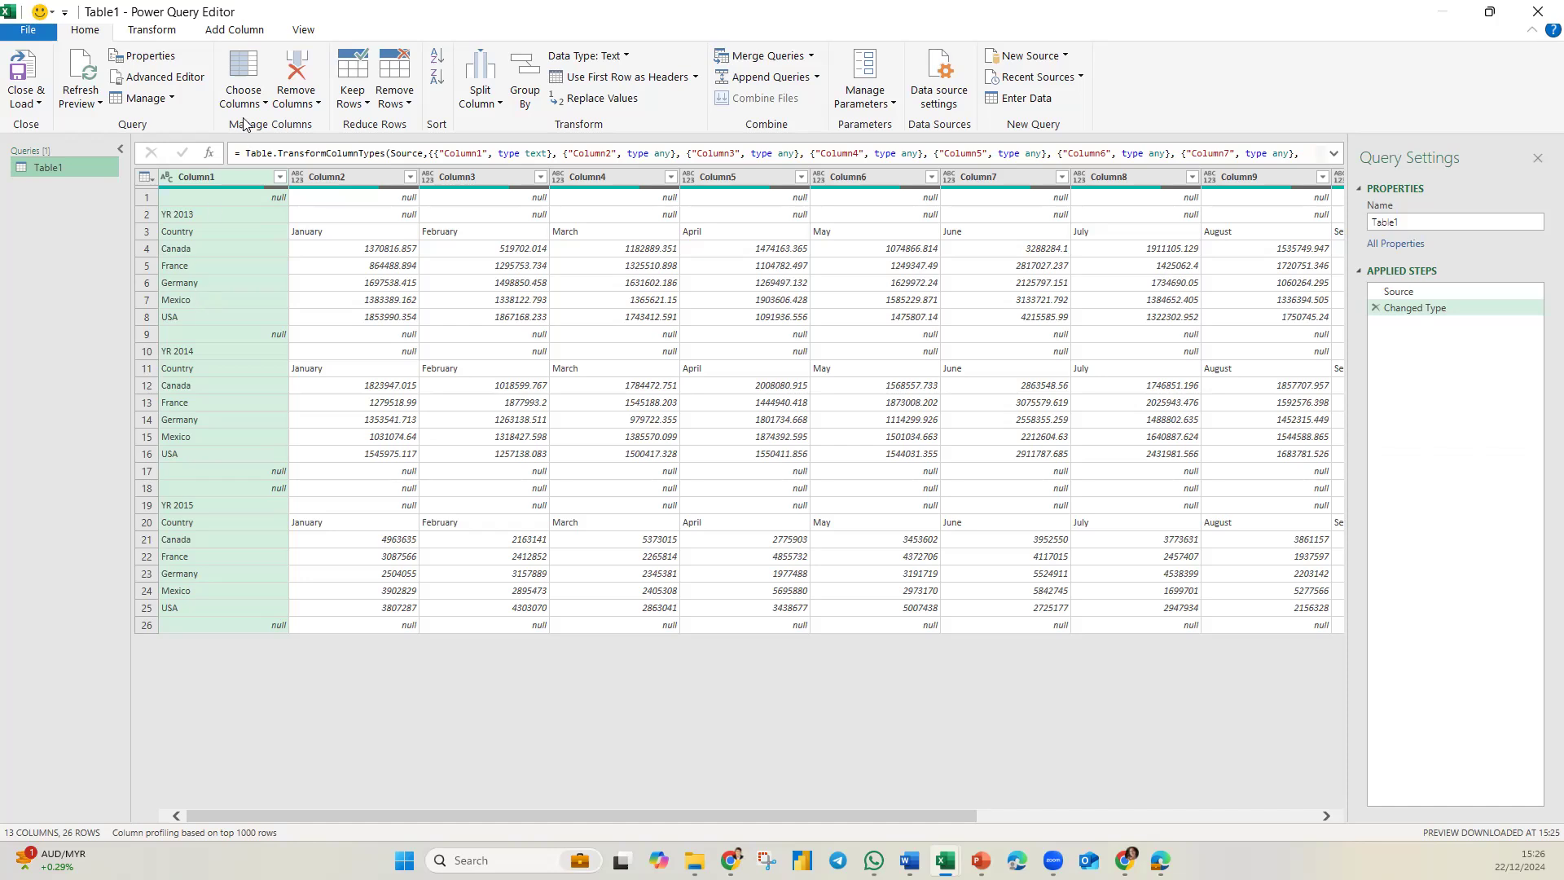
Set up a conditional column named Custom with the condition that Column2 equals null.
left_click(236, 30)
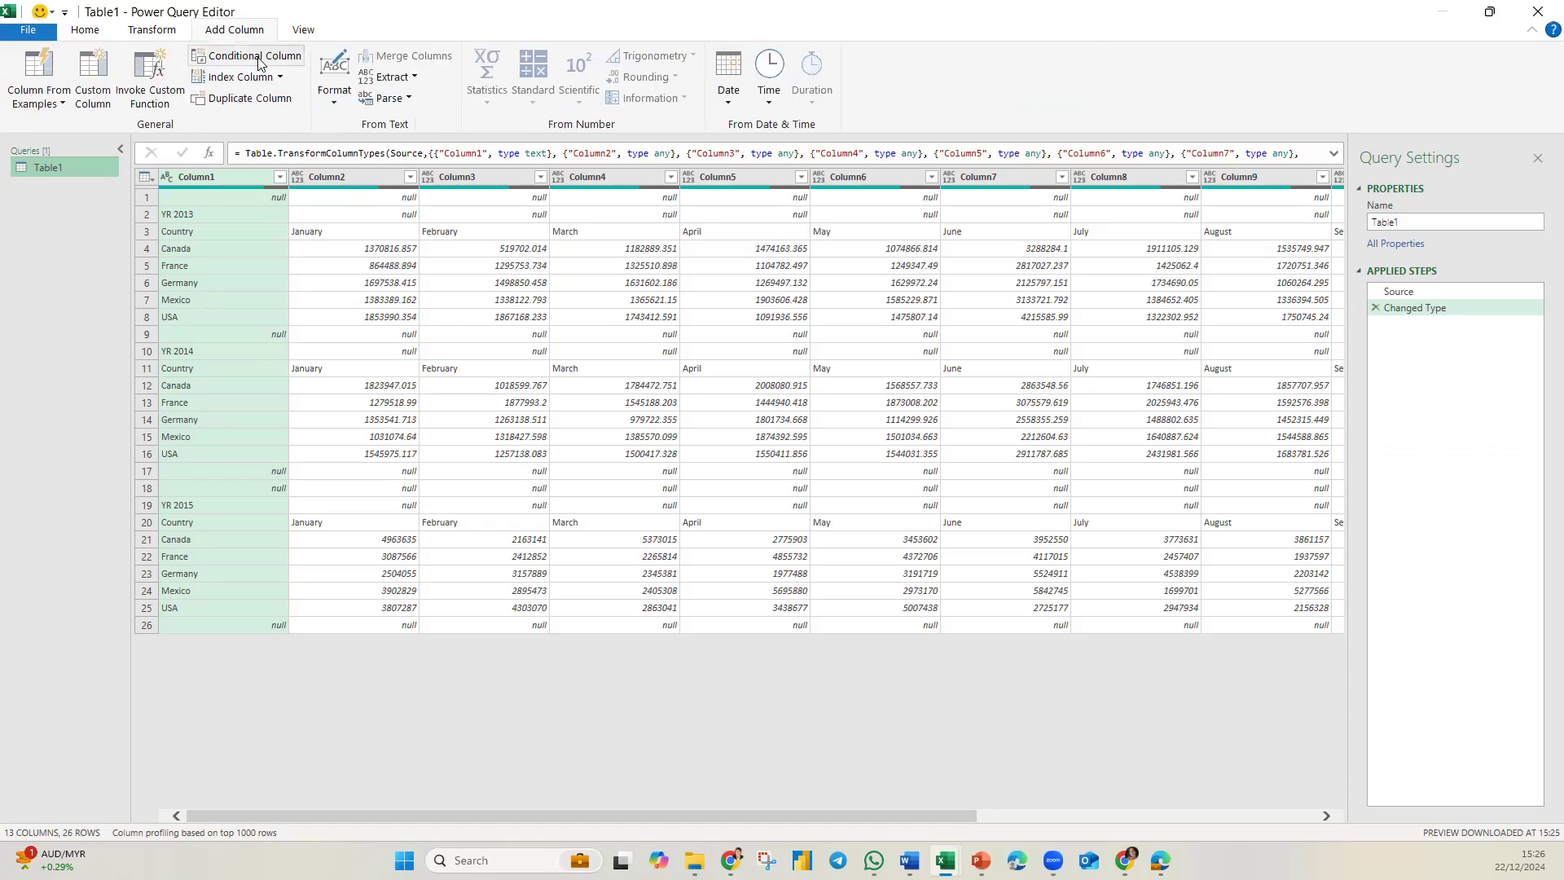
left_click(259, 59)
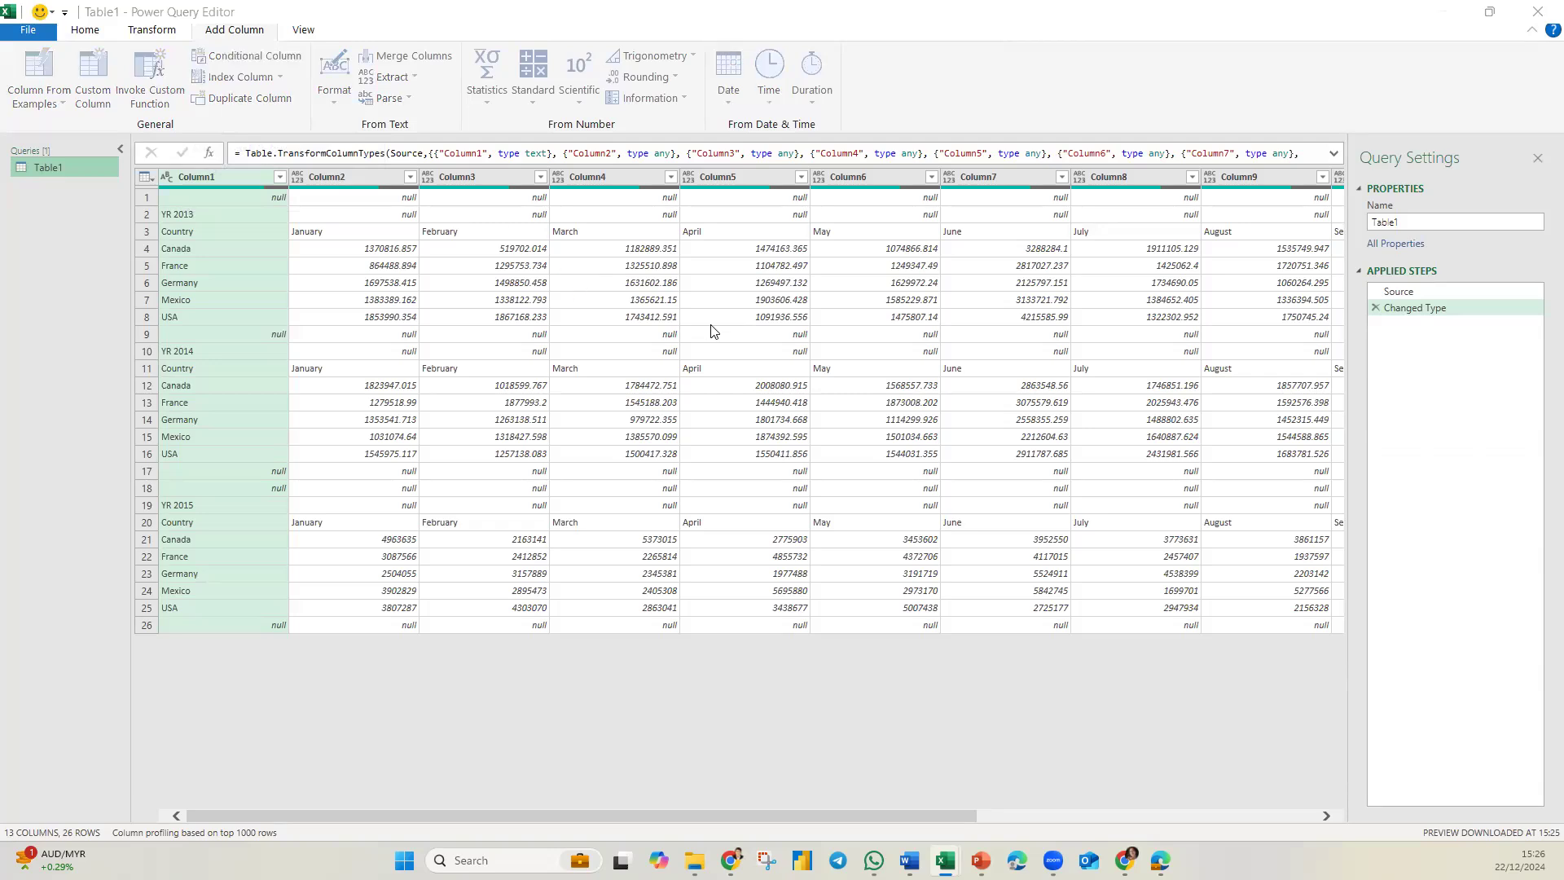
left_click_drag(658, 283, 511, 290)
left_click(403, 417)
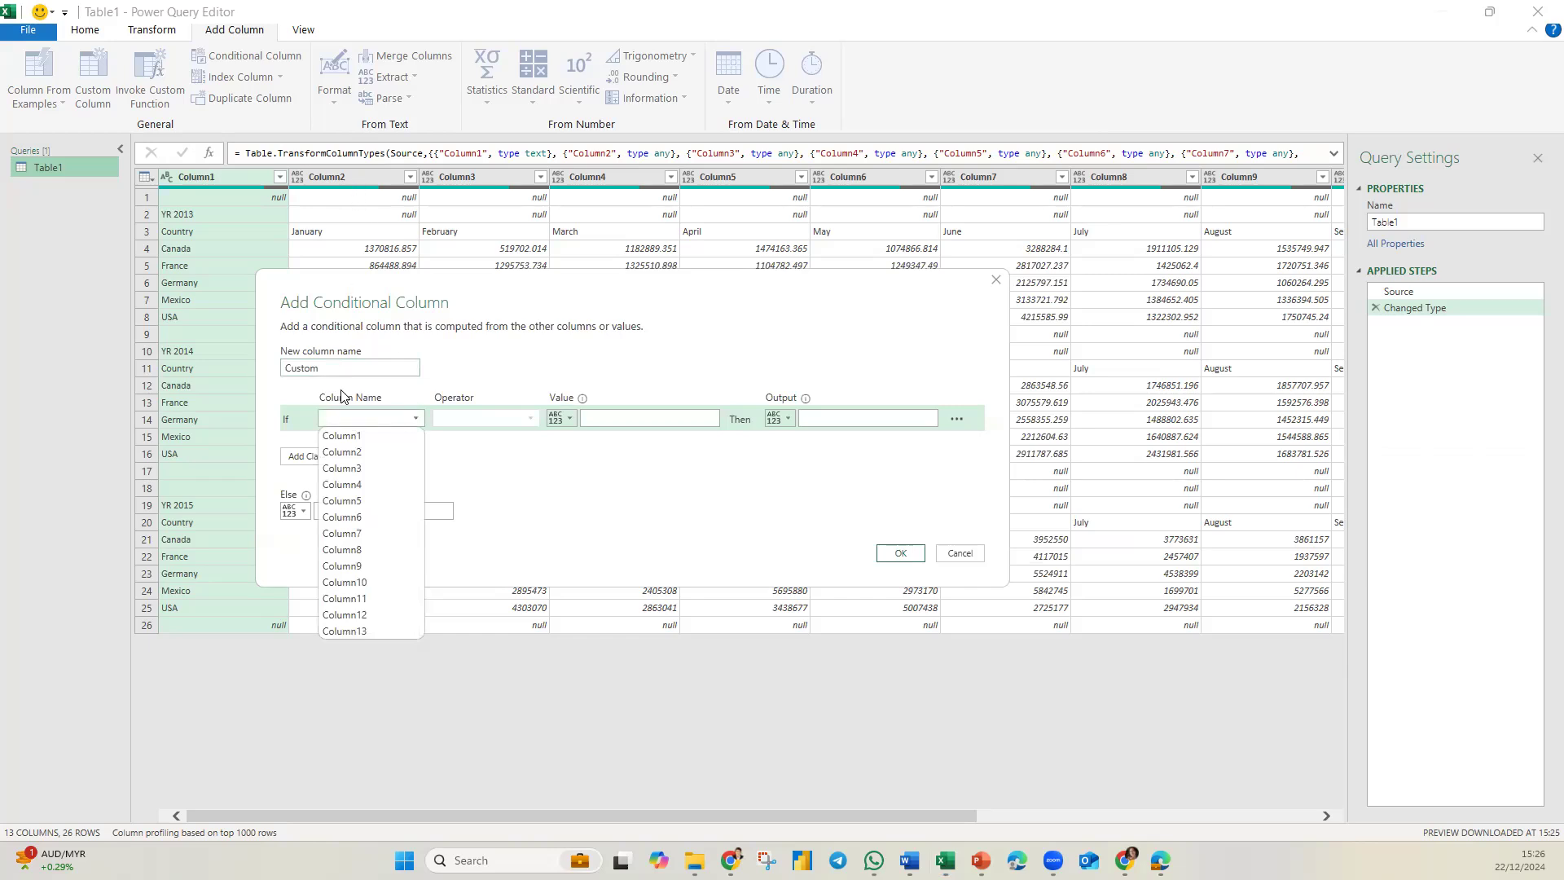
left_click(356, 453)
left_click(606, 421)
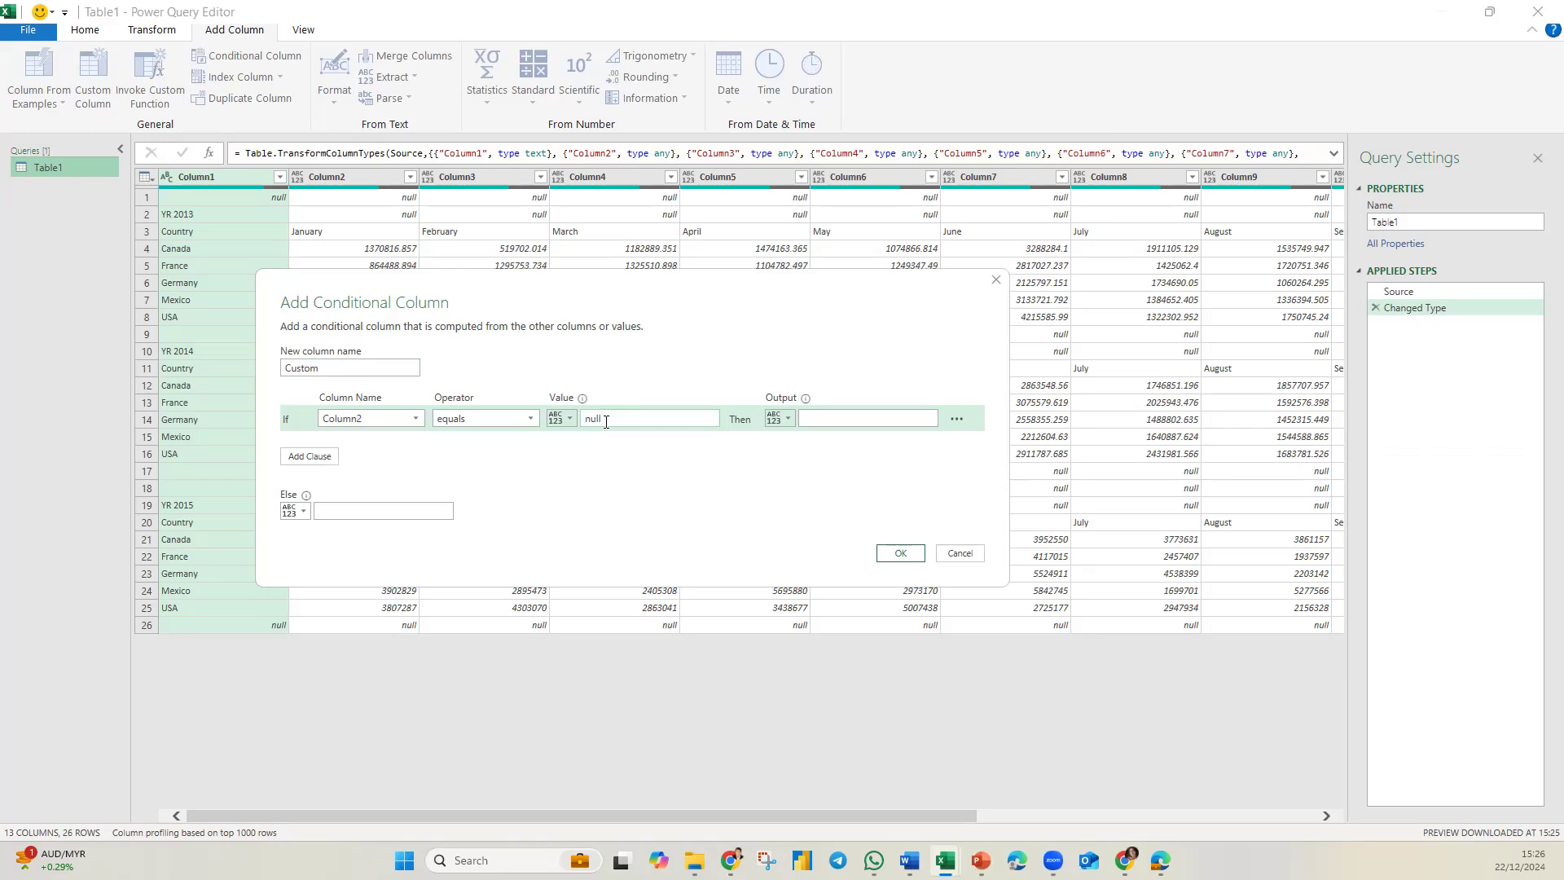
Make the conditional column output the value of Column1 when the condition is met, and add it to the query.
left_click(778, 419)
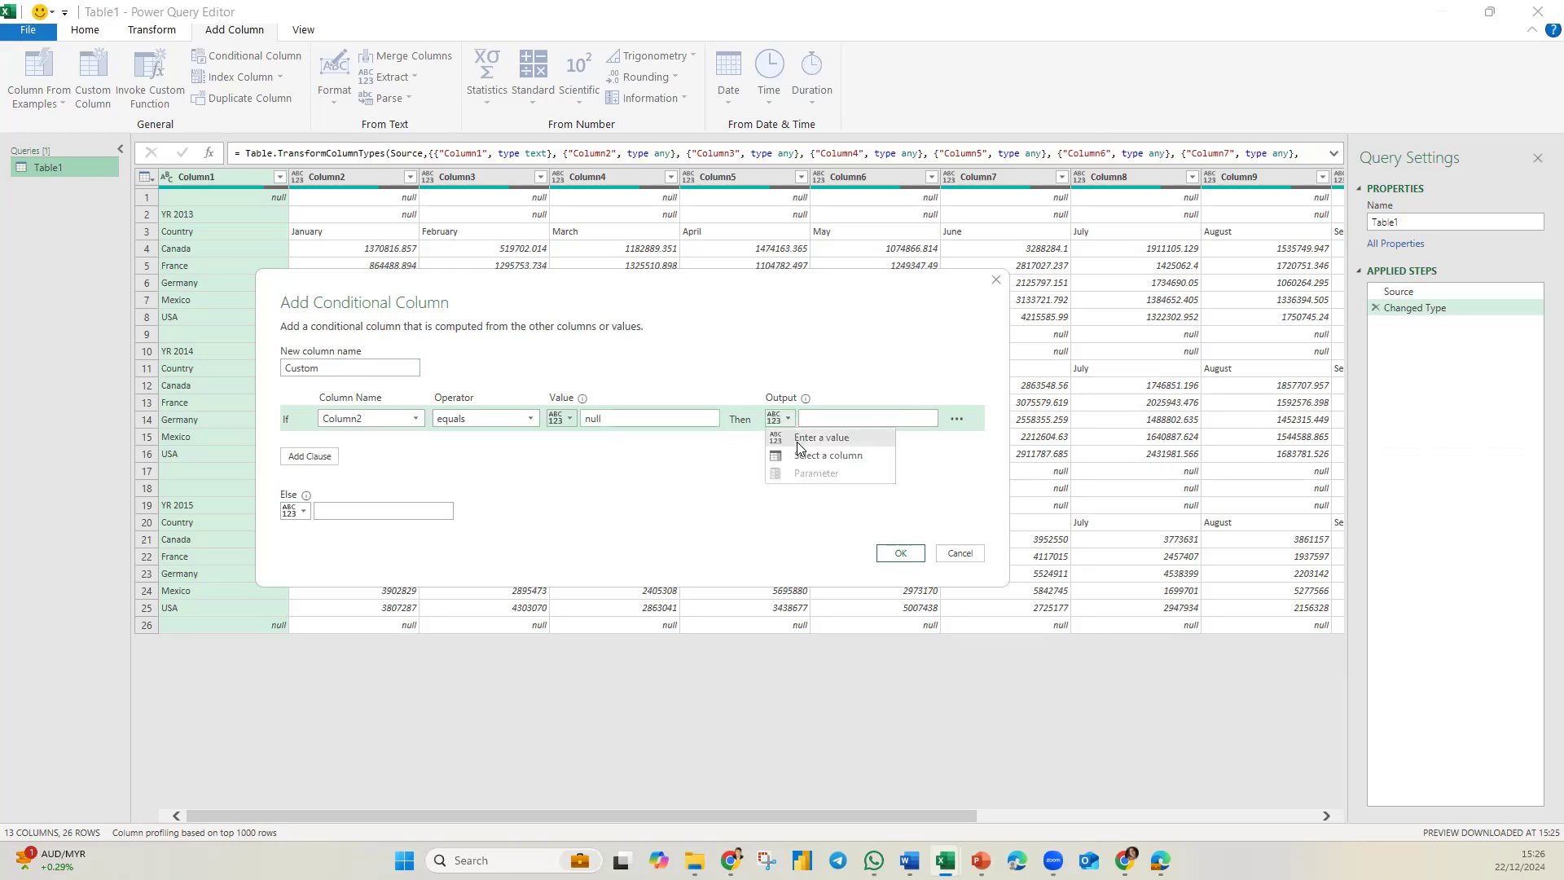
left_click(802, 456)
left_click(788, 418)
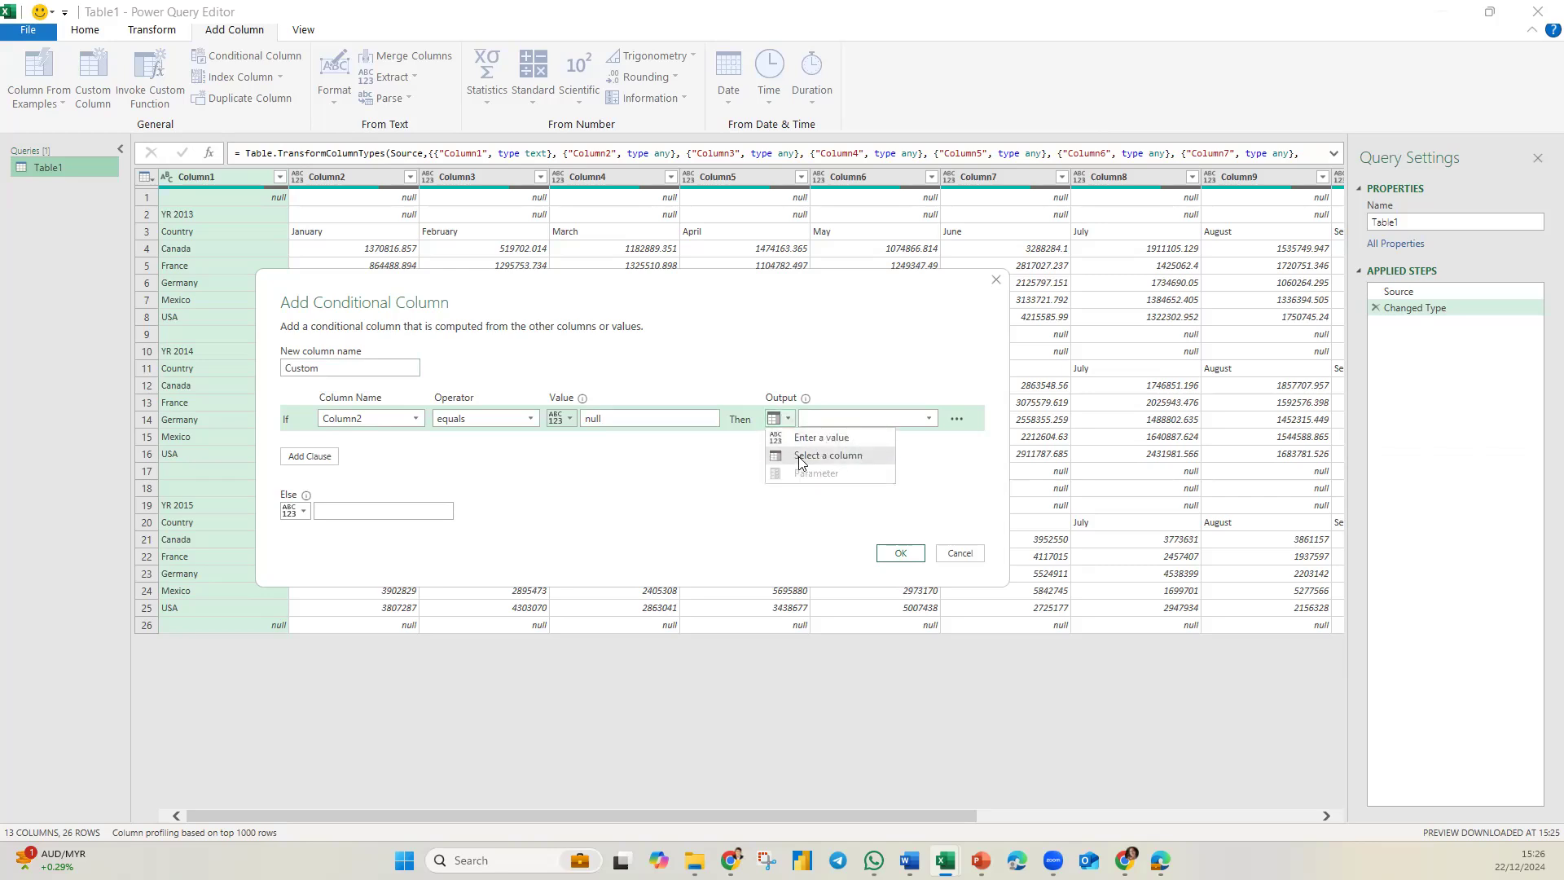
left_click(803, 456)
left_click(871, 420)
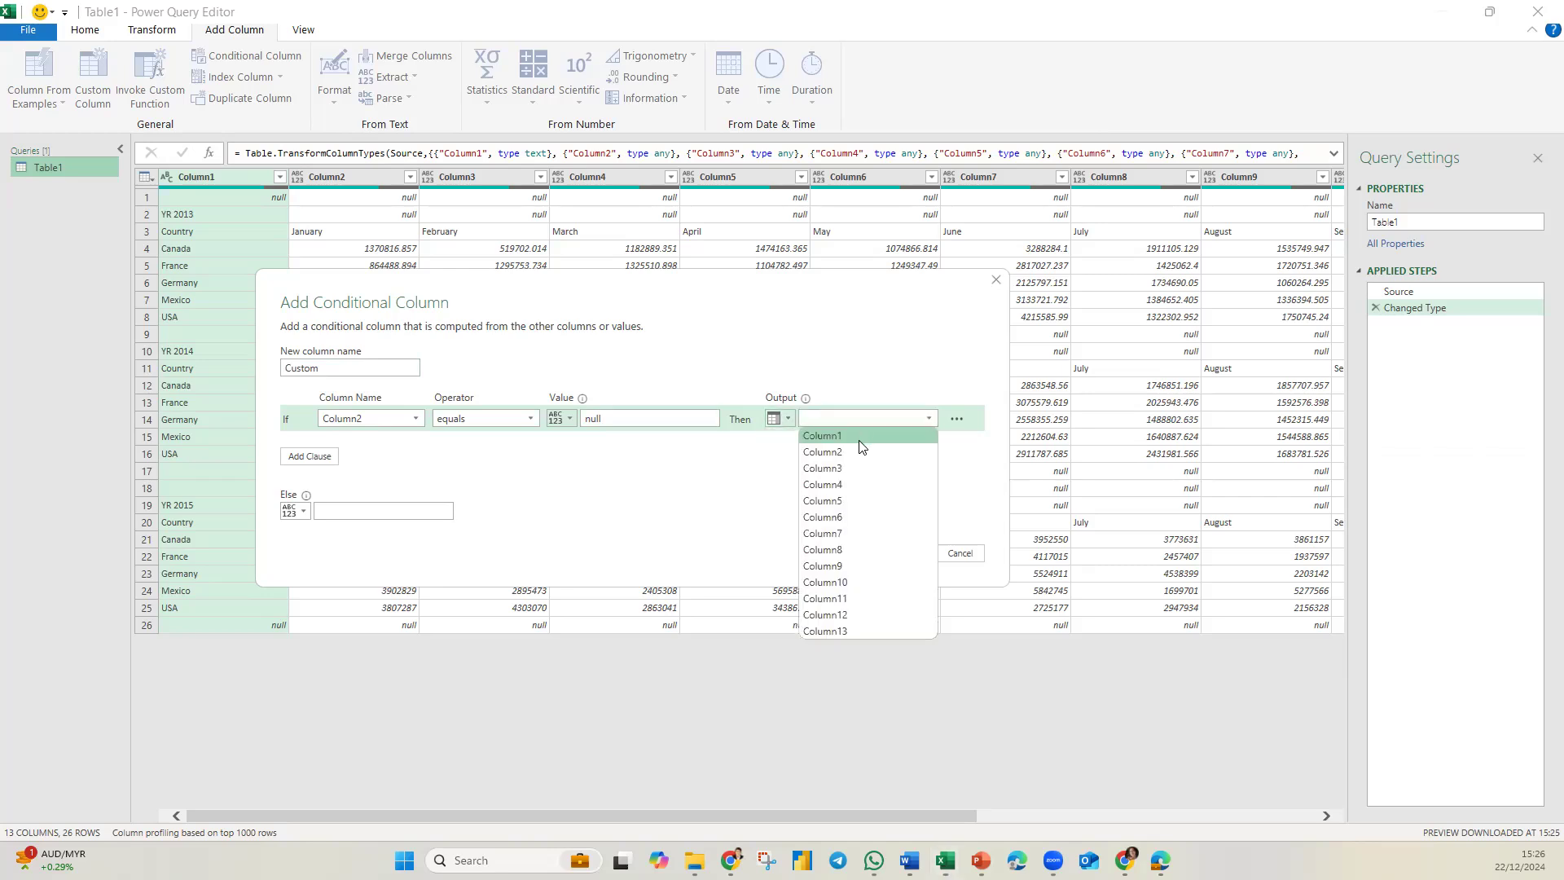
left_click(839, 437)
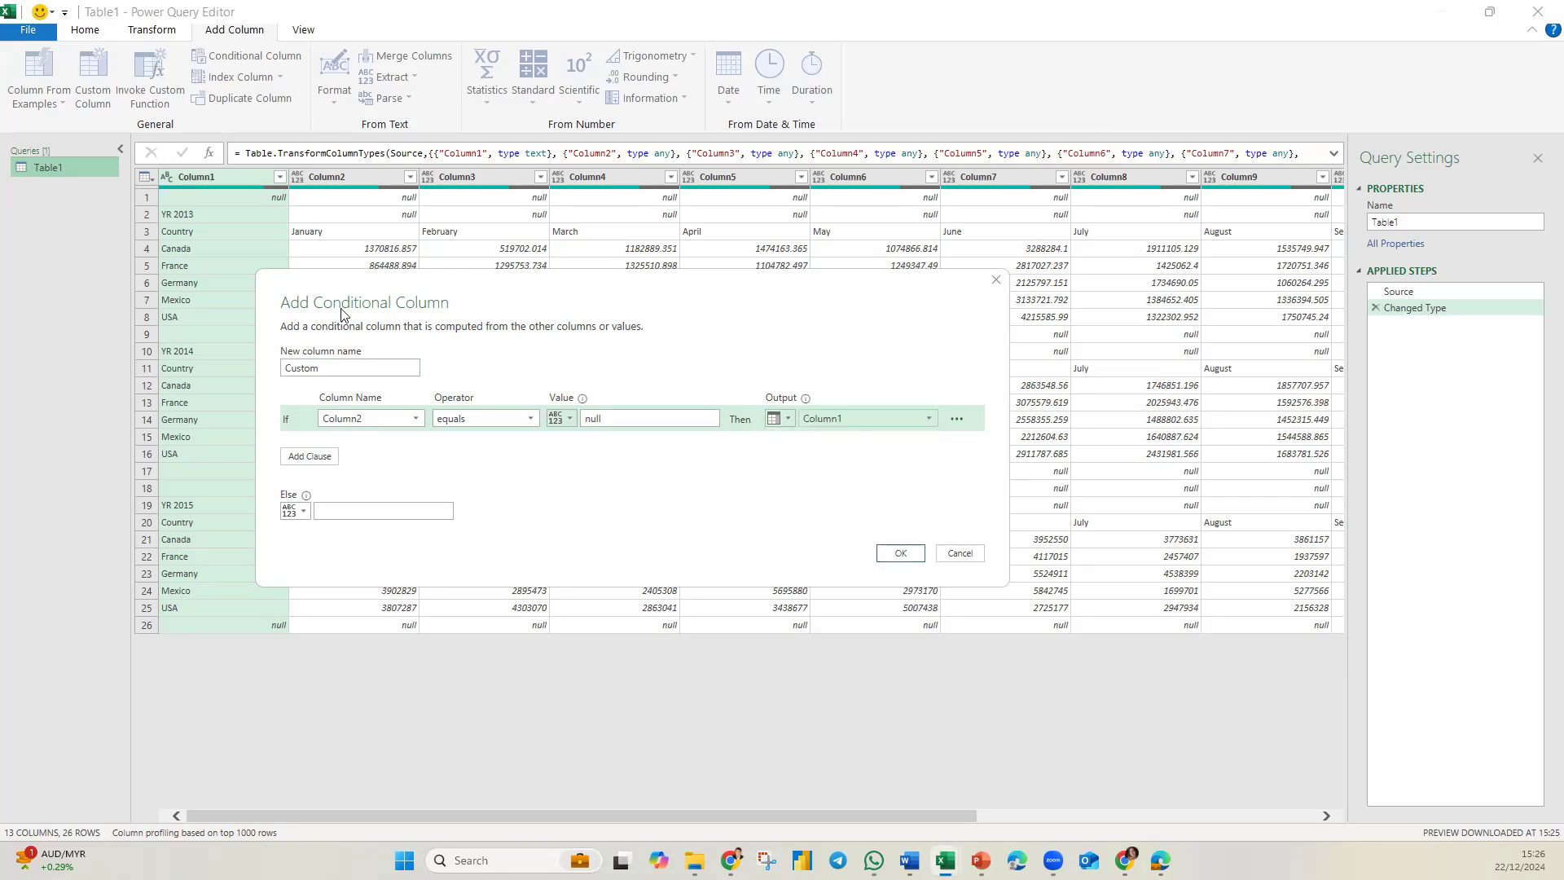
left_click(896, 554)
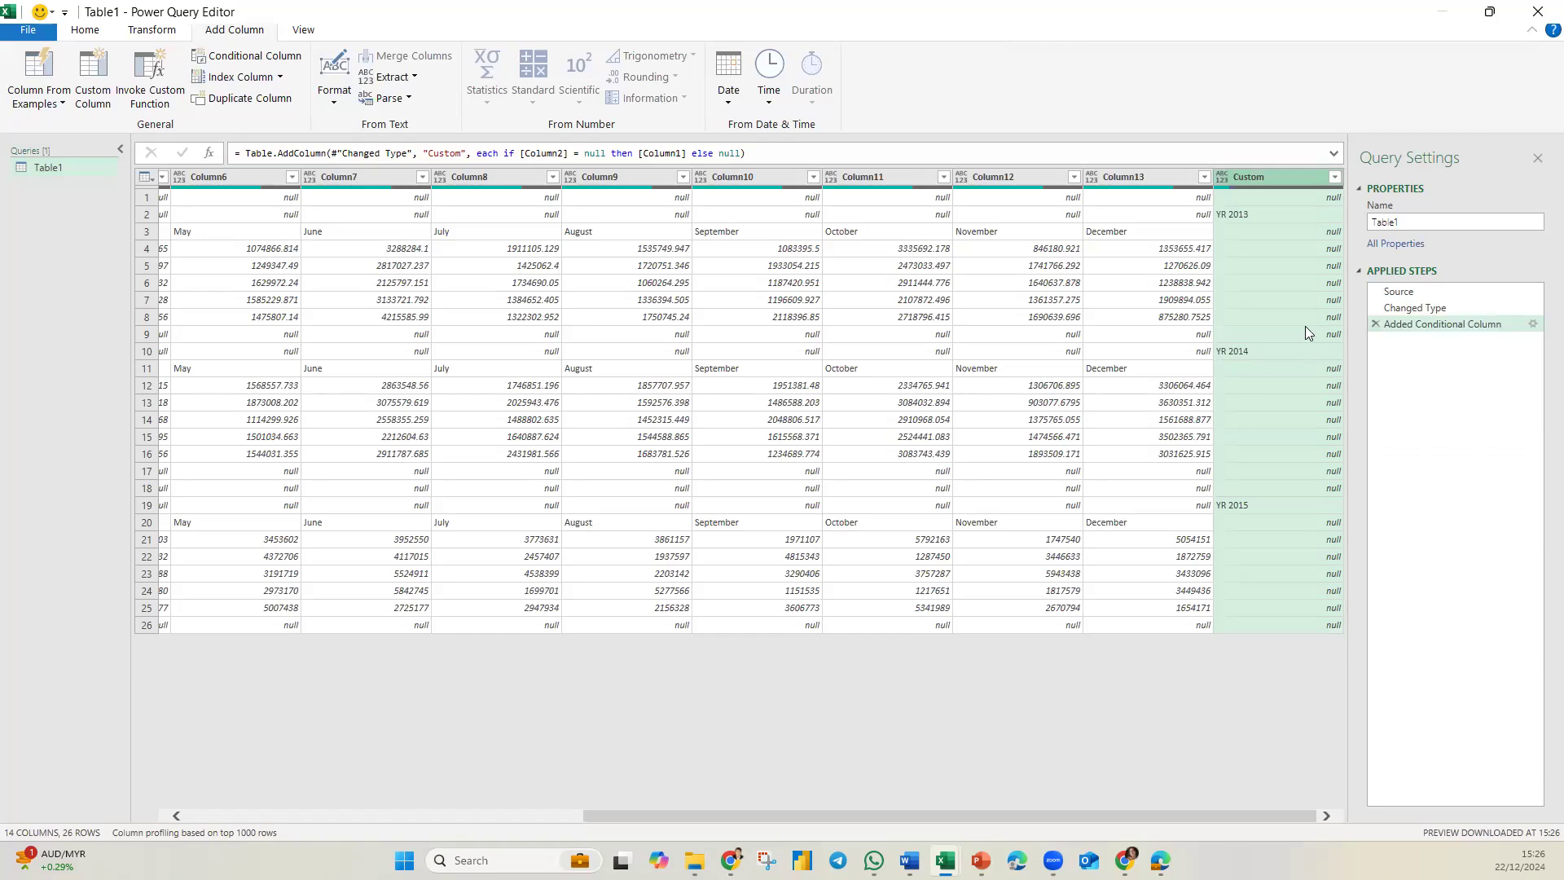
Fill the Custom column's year labels down and move the column to the beginning of the table.
right_click(1257, 181)
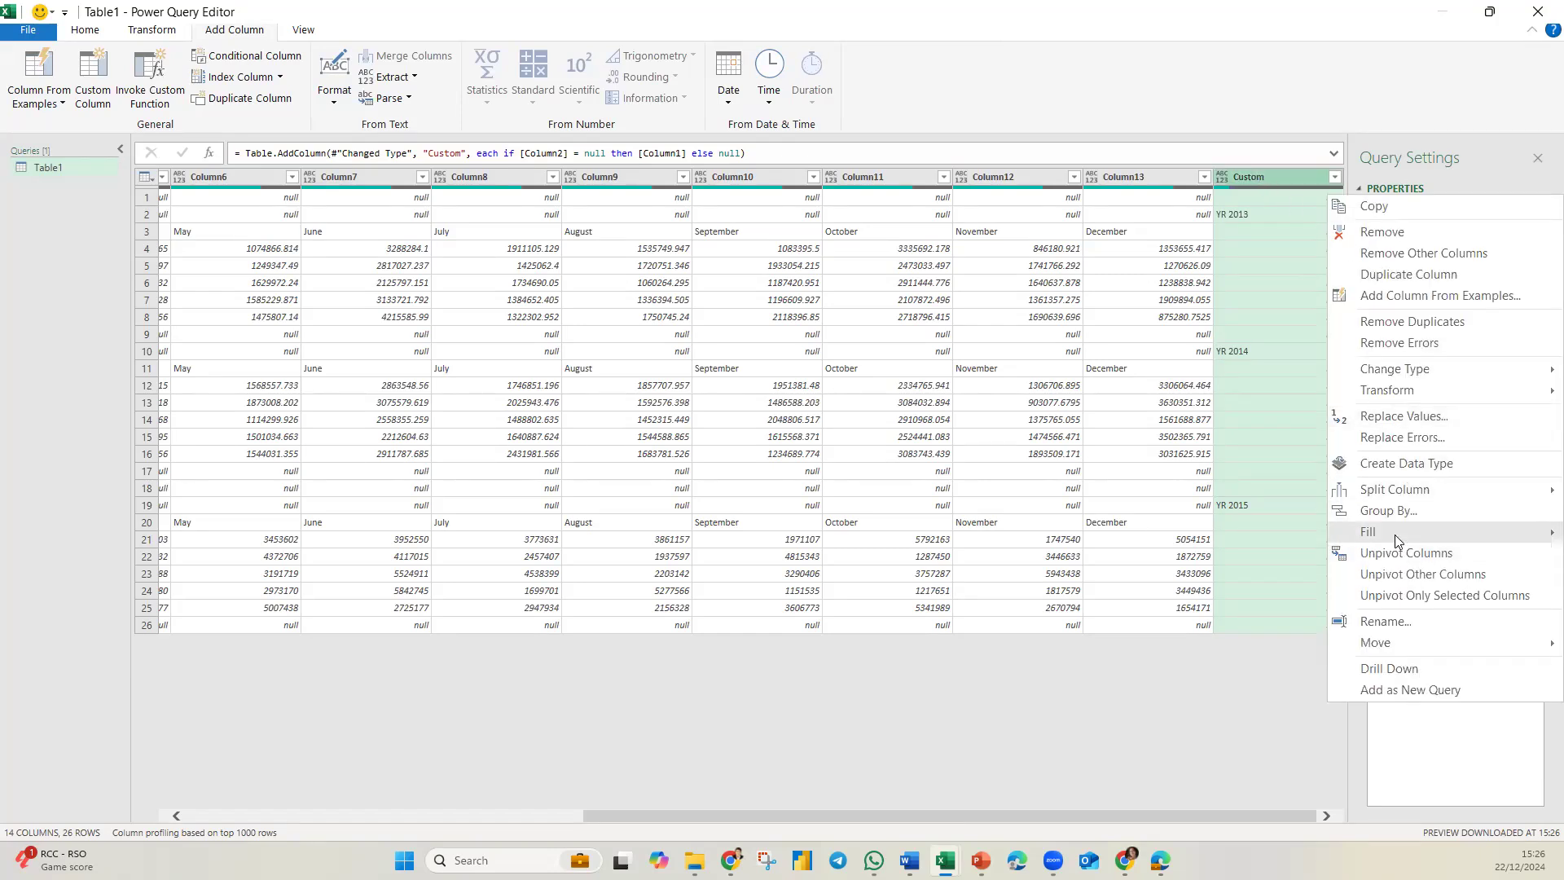
mouse_move(1394, 534)
left_click(1287, 535)
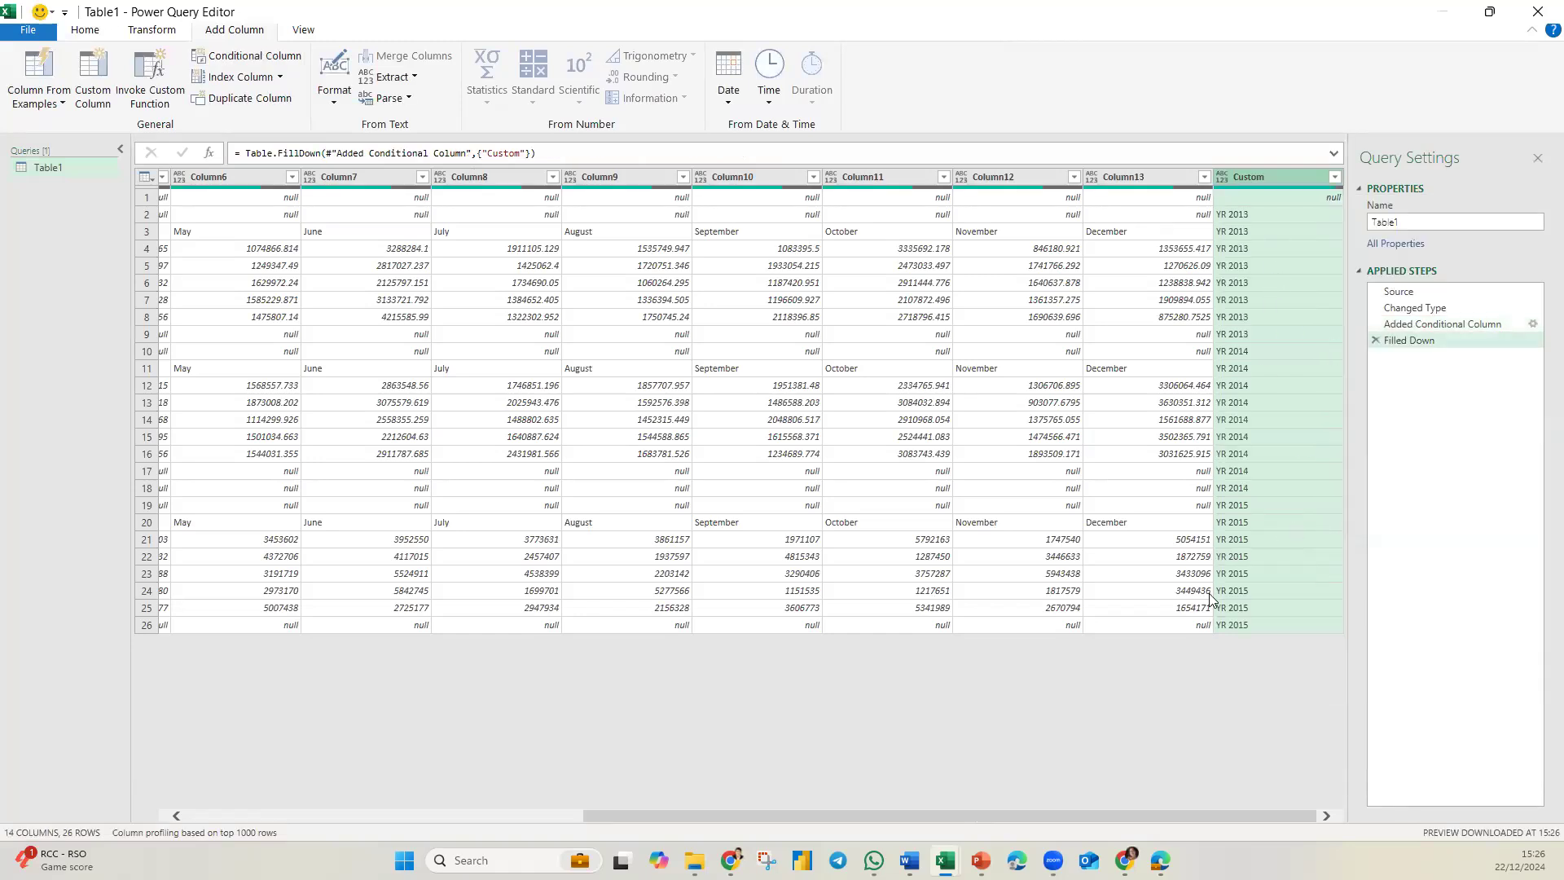
right_click(1262, 180)
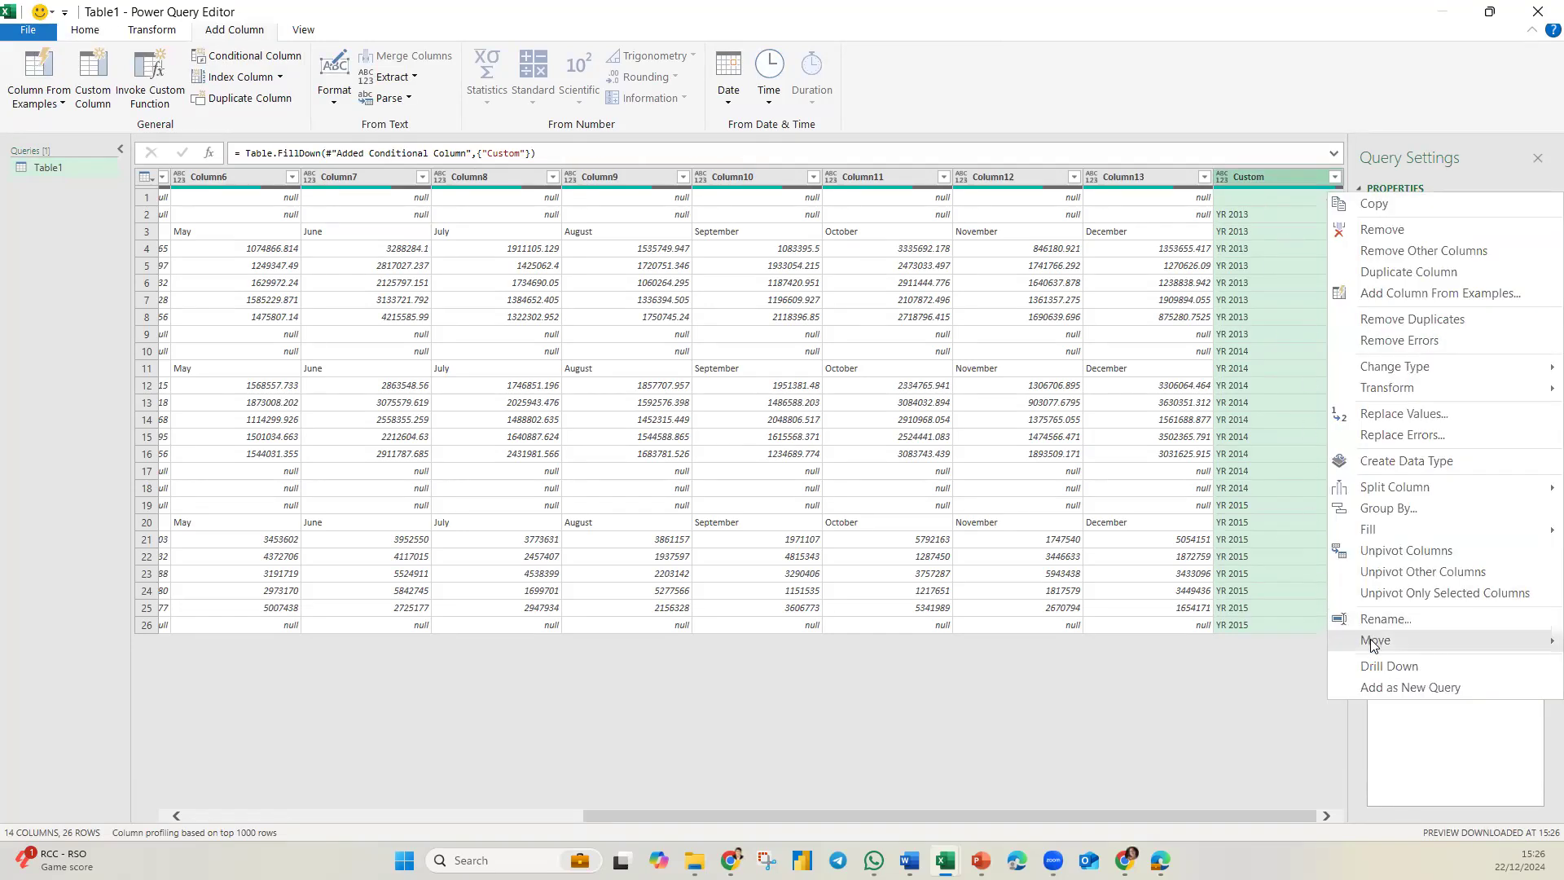
mouse_move(1372, 640)
left_click(1277, 679)
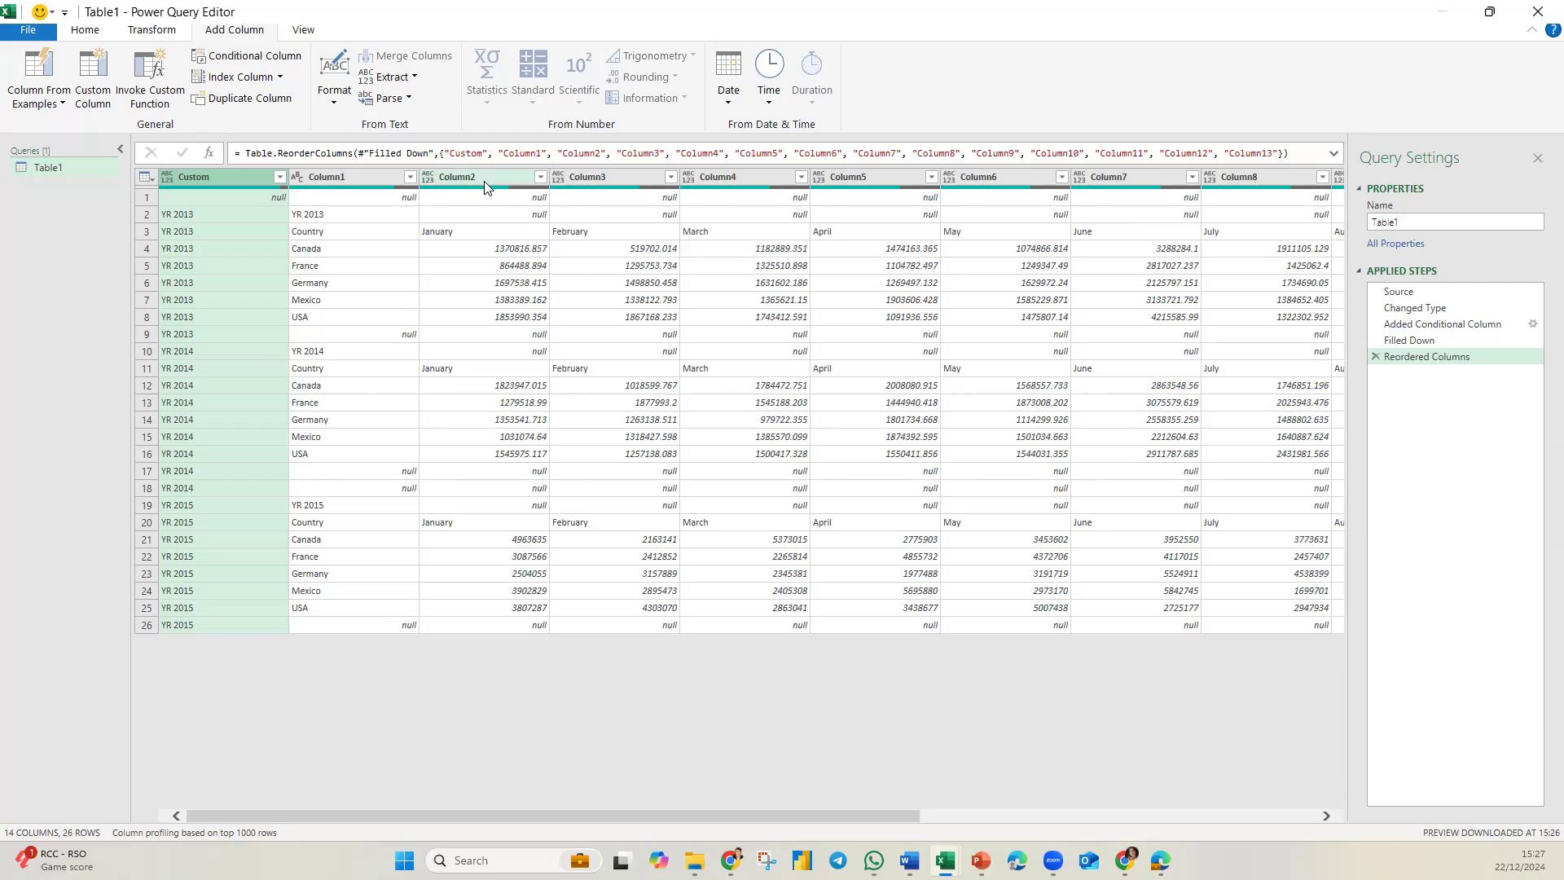
Filter the null rows out of Column2.
left_click(540, 178)
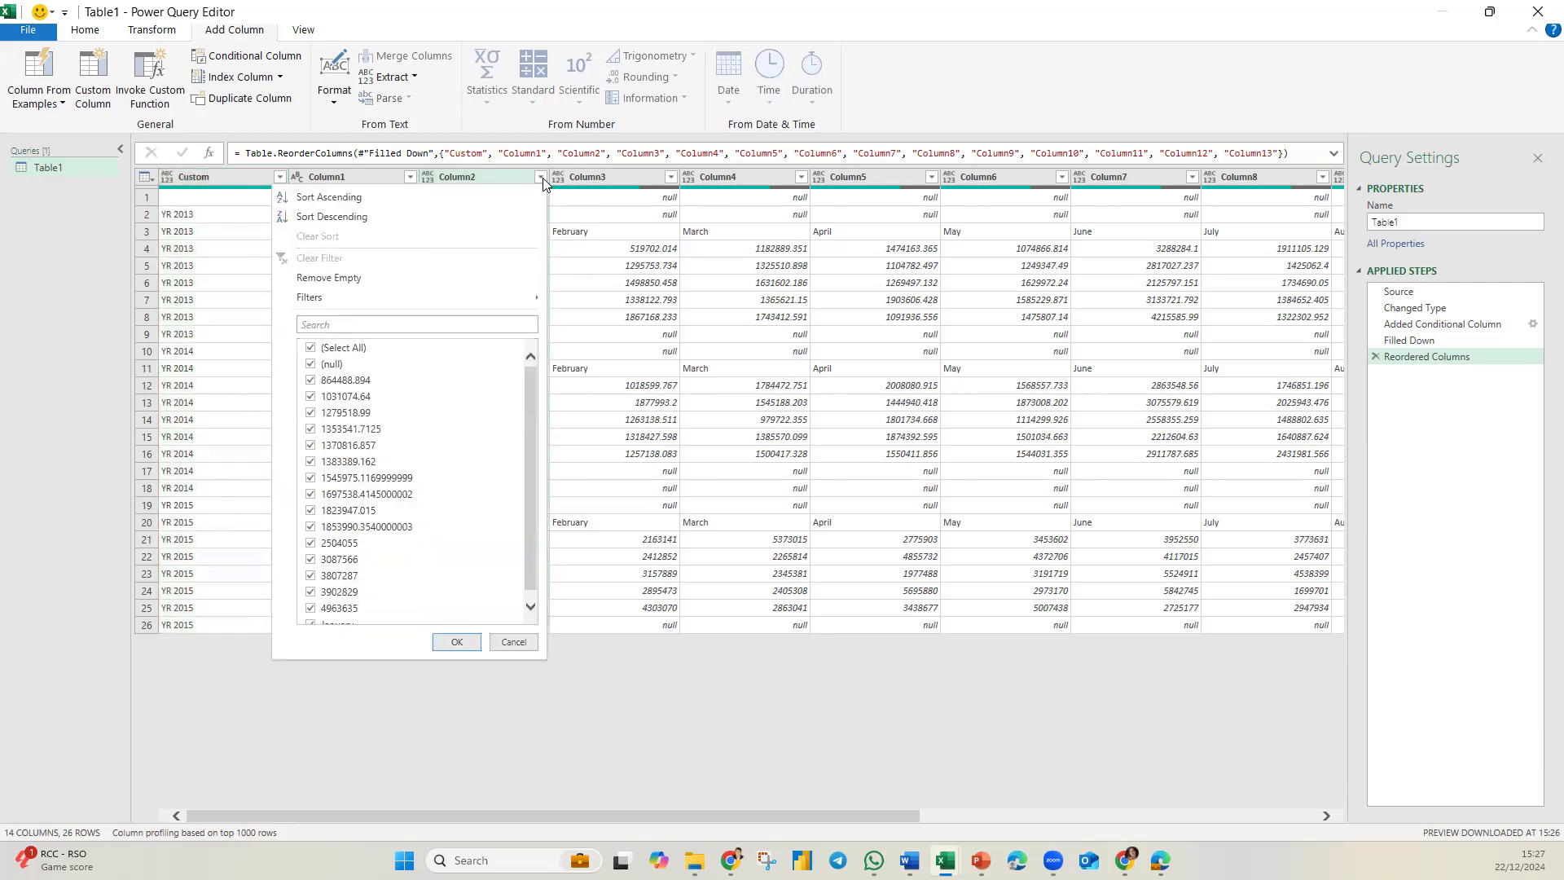
left_click(311, 364)
left_click(457, 641)
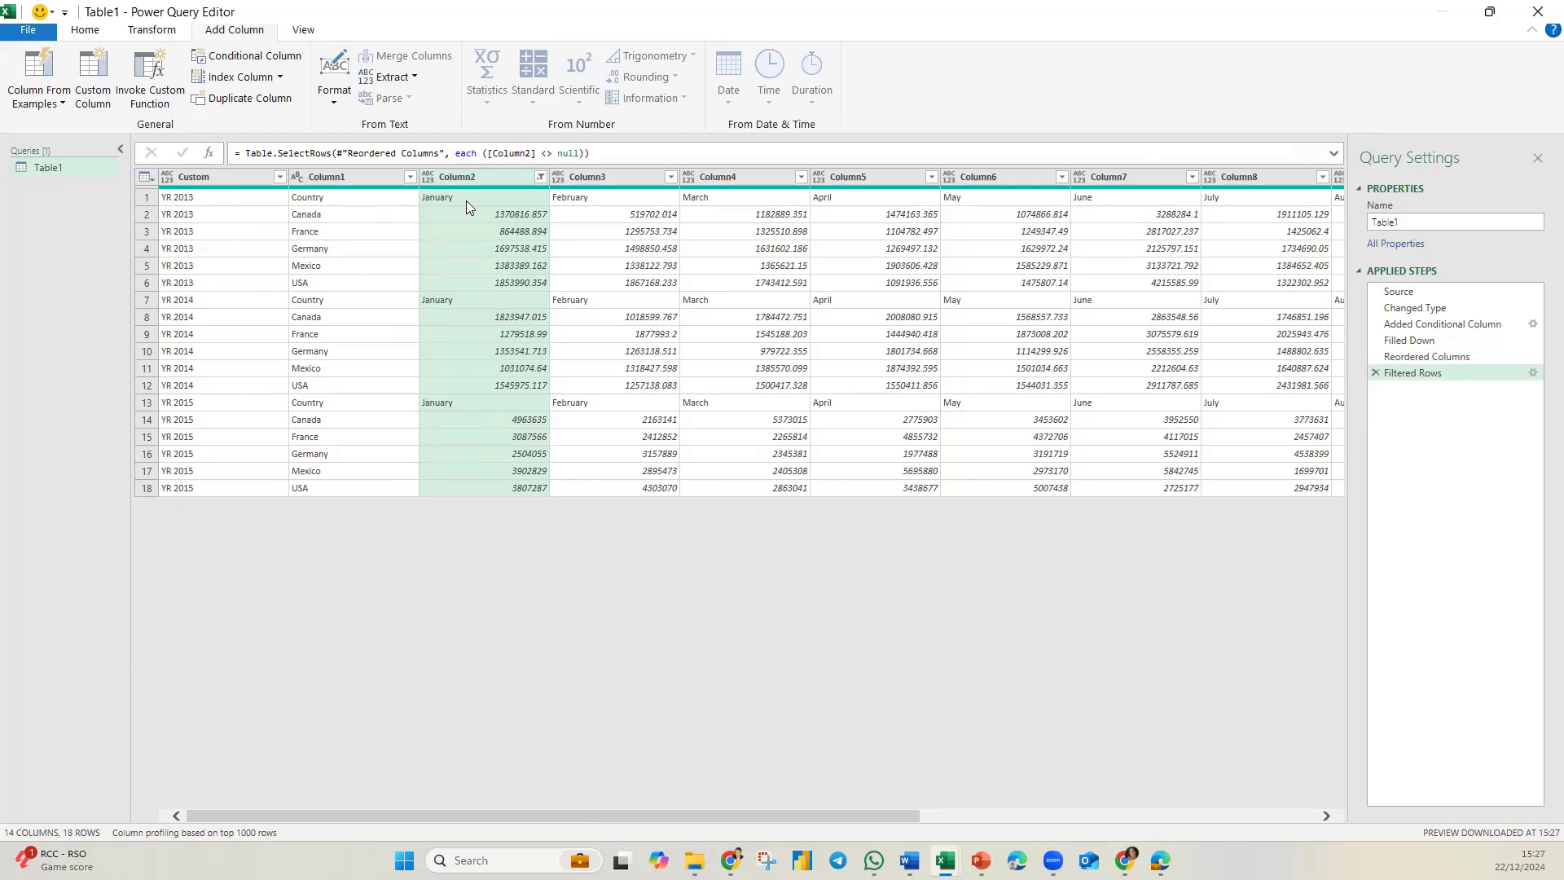
Promote the first row to column headers and rename the YR 2013 column to Year.
left_click(177, 204)
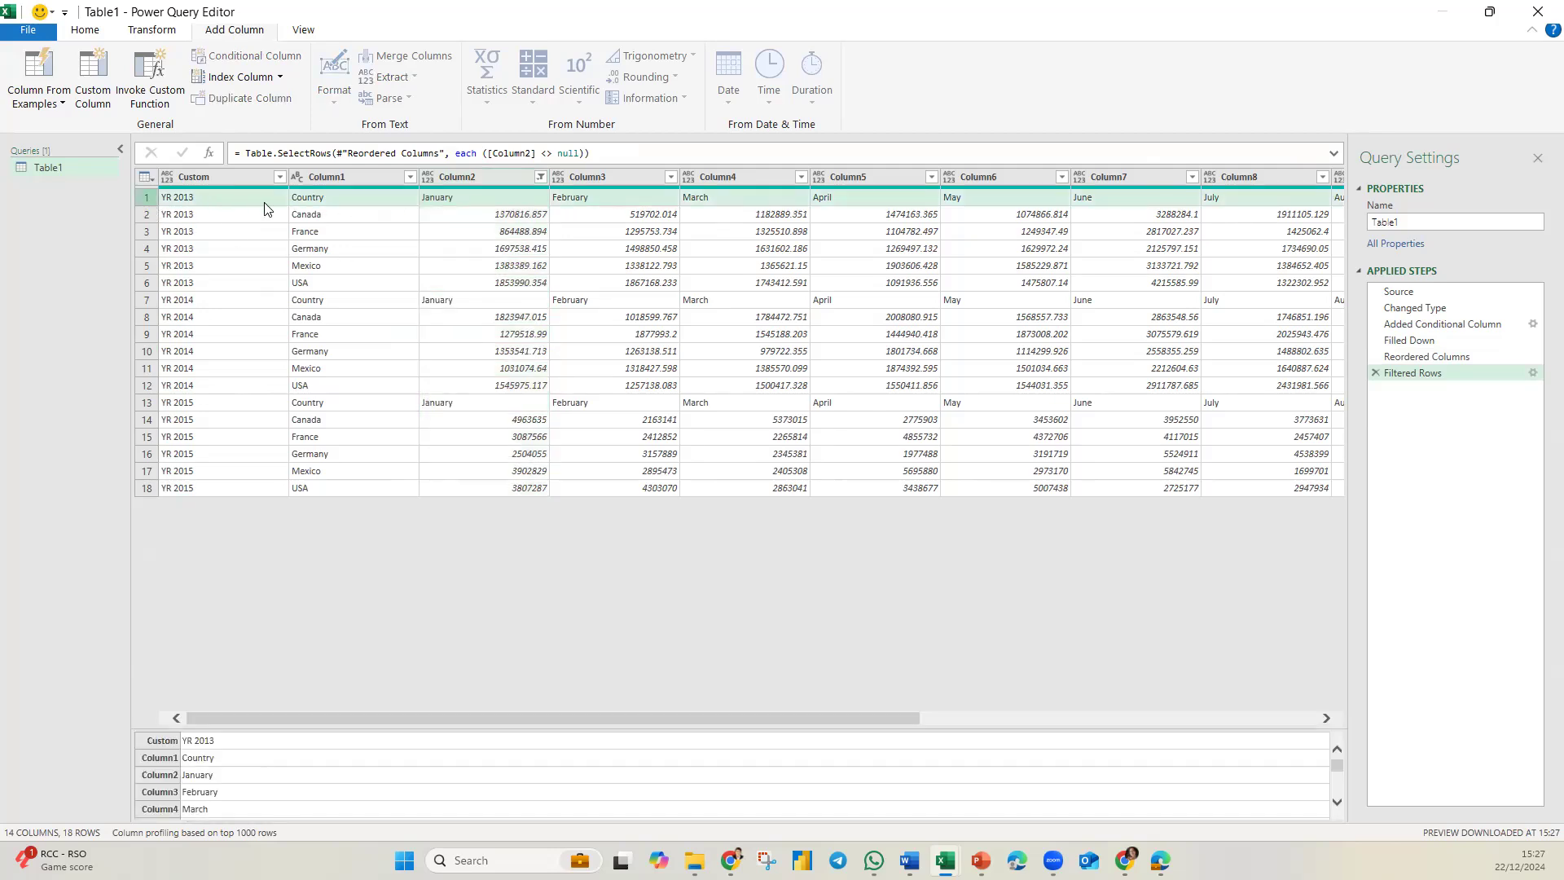
left_click(87, 30)
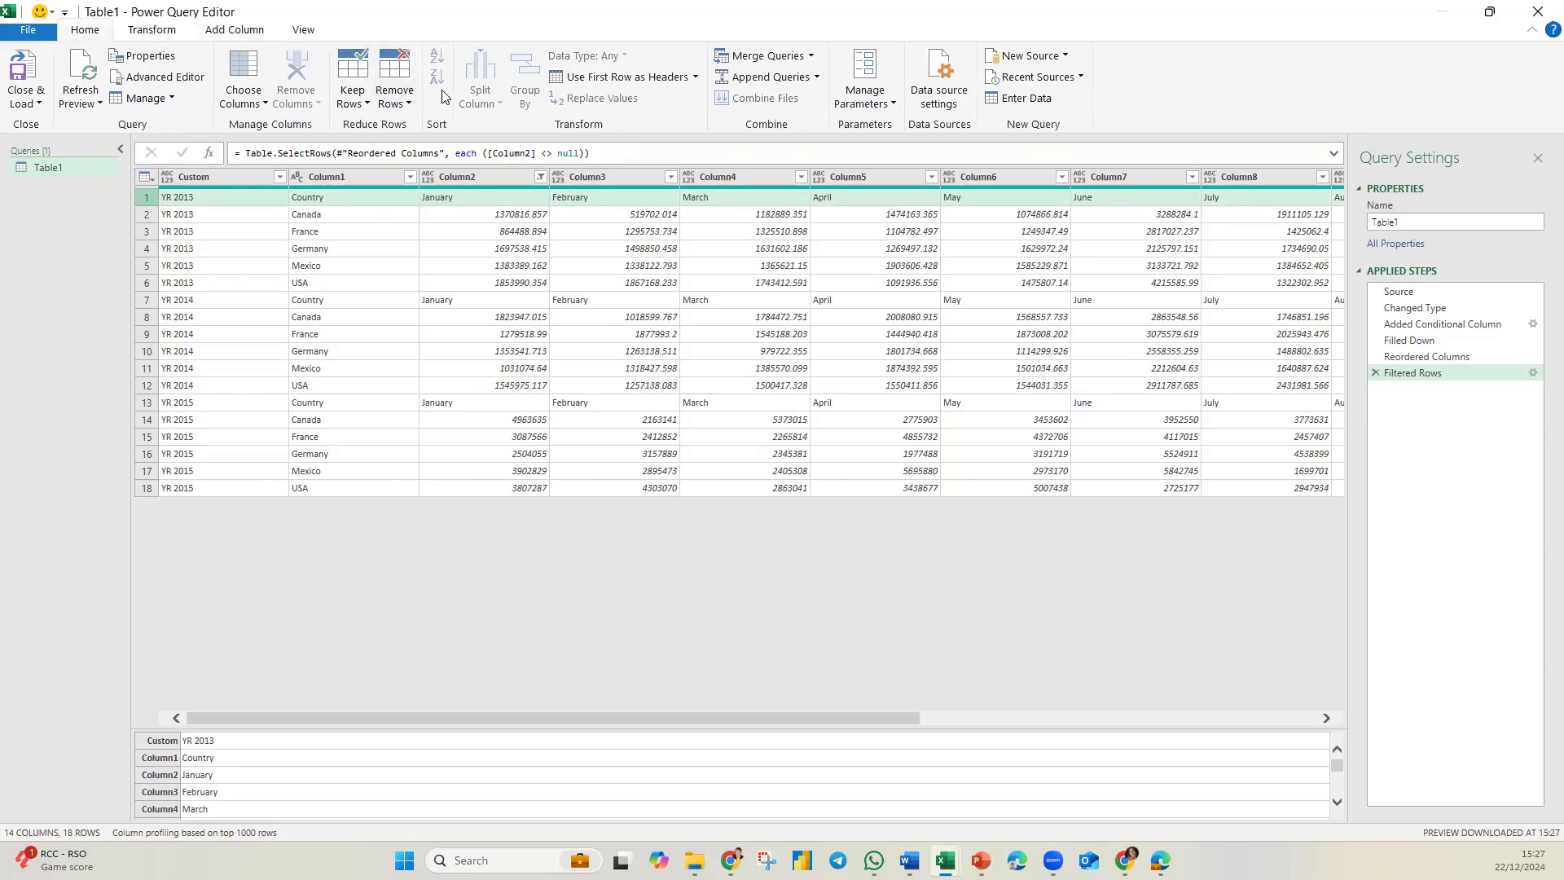
left_click(656, 82)
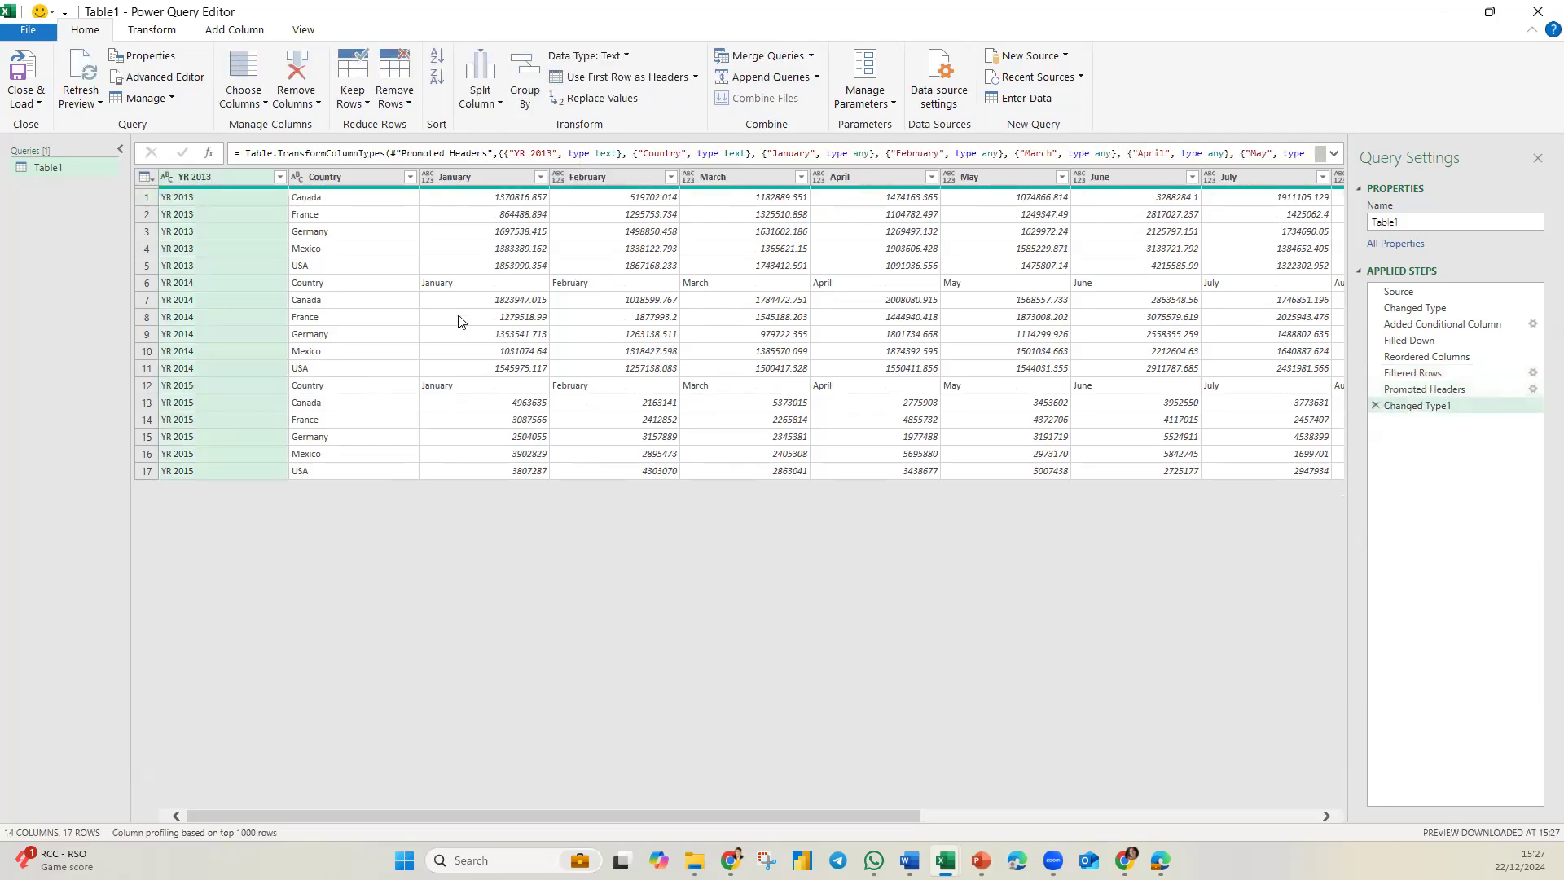
double_click(210, 177)
type("Year")
key("Return")
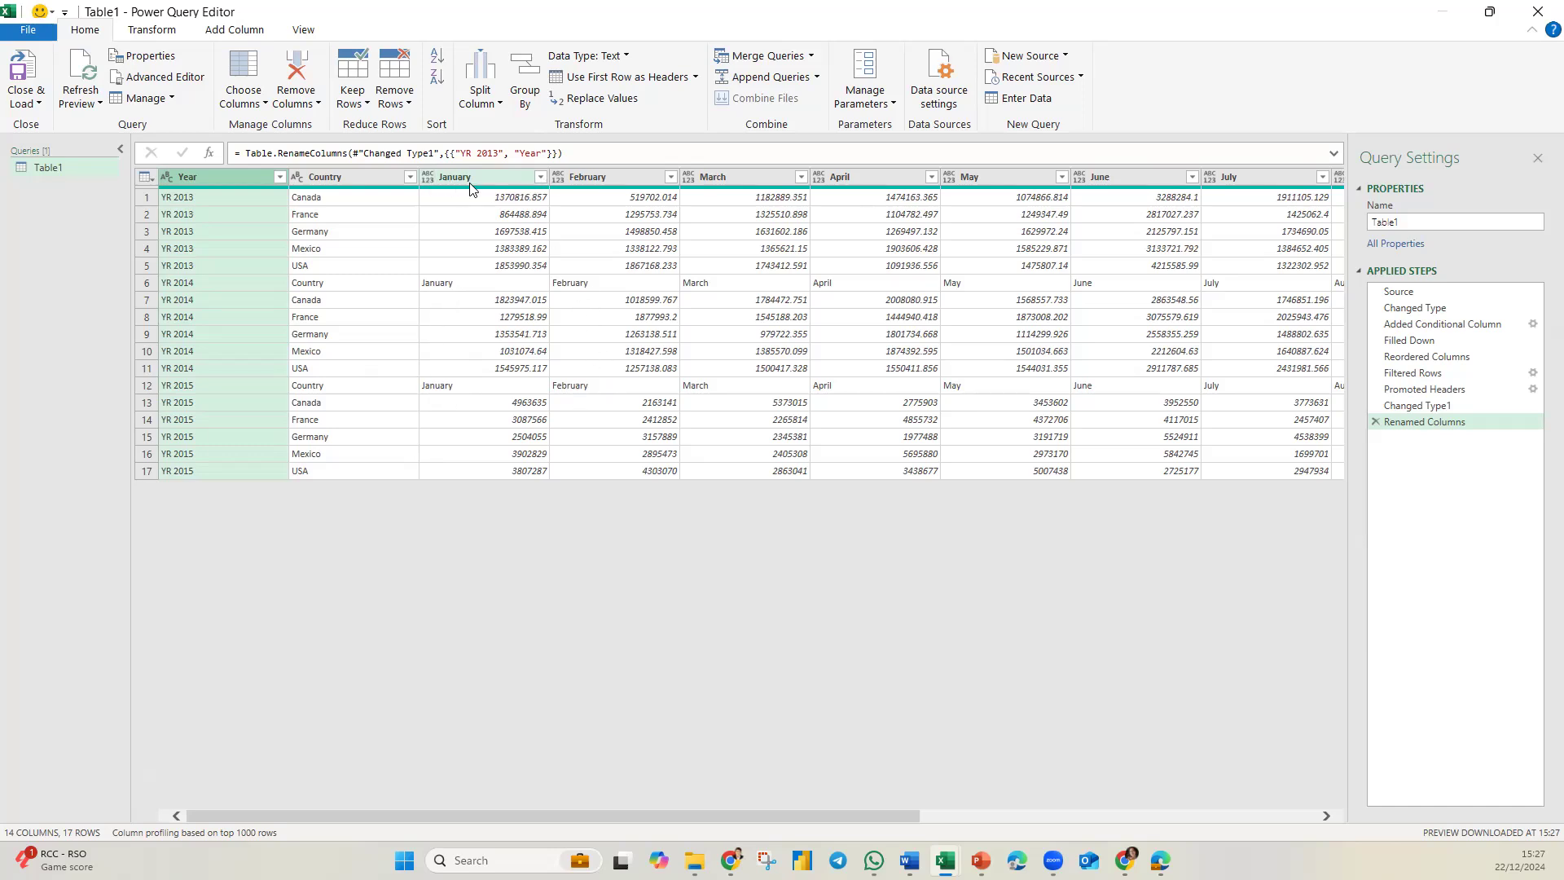
Filter out the repeated header rows by excluding the value January from the January column.
left_click(539, 176)
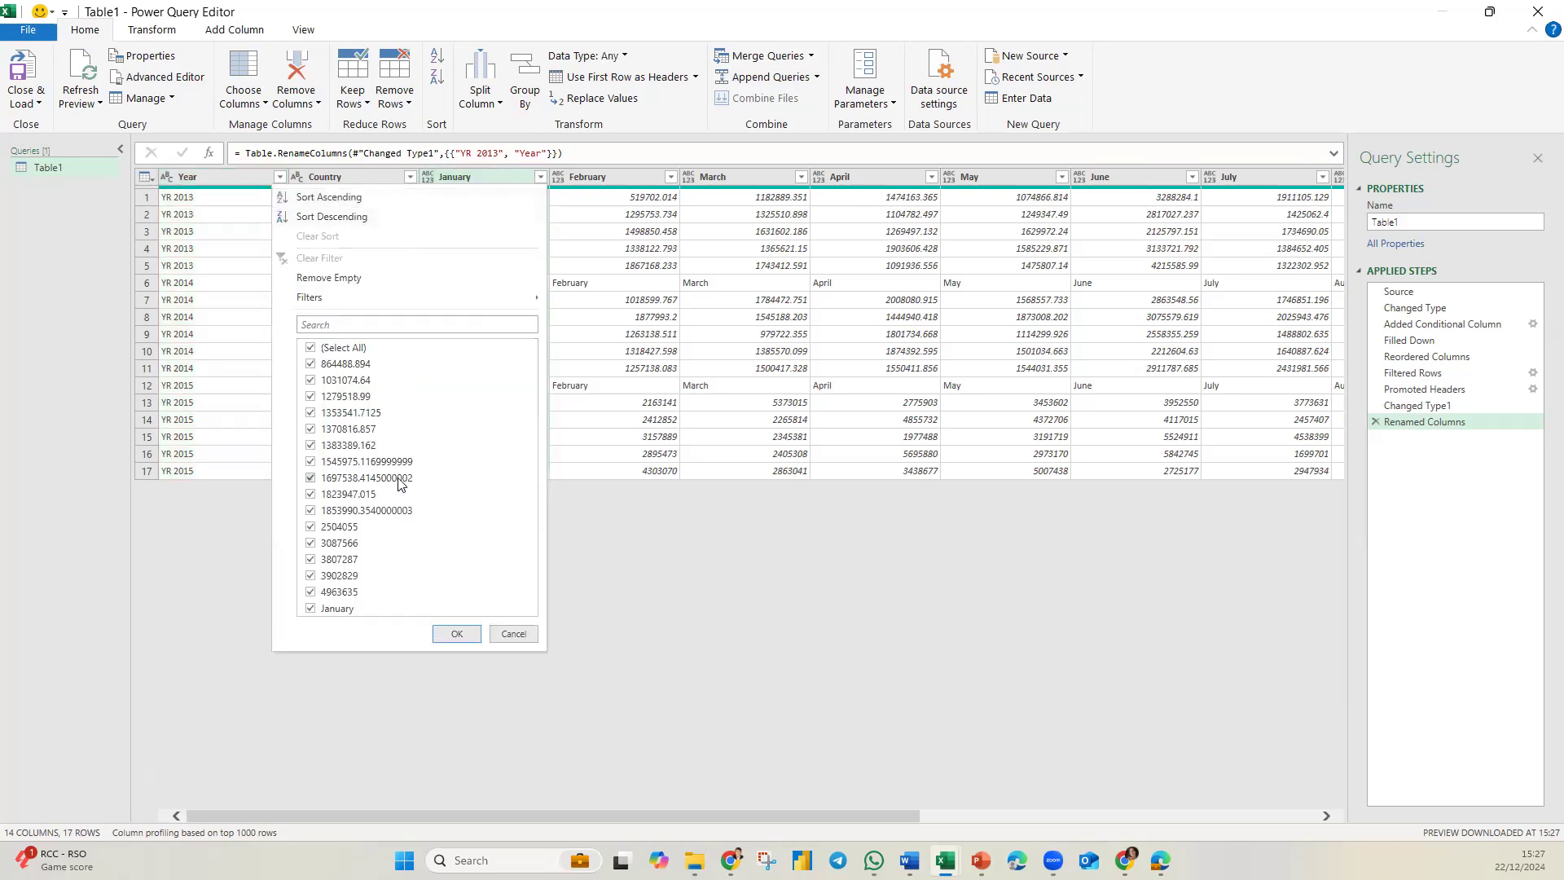
left_click(311, 609)
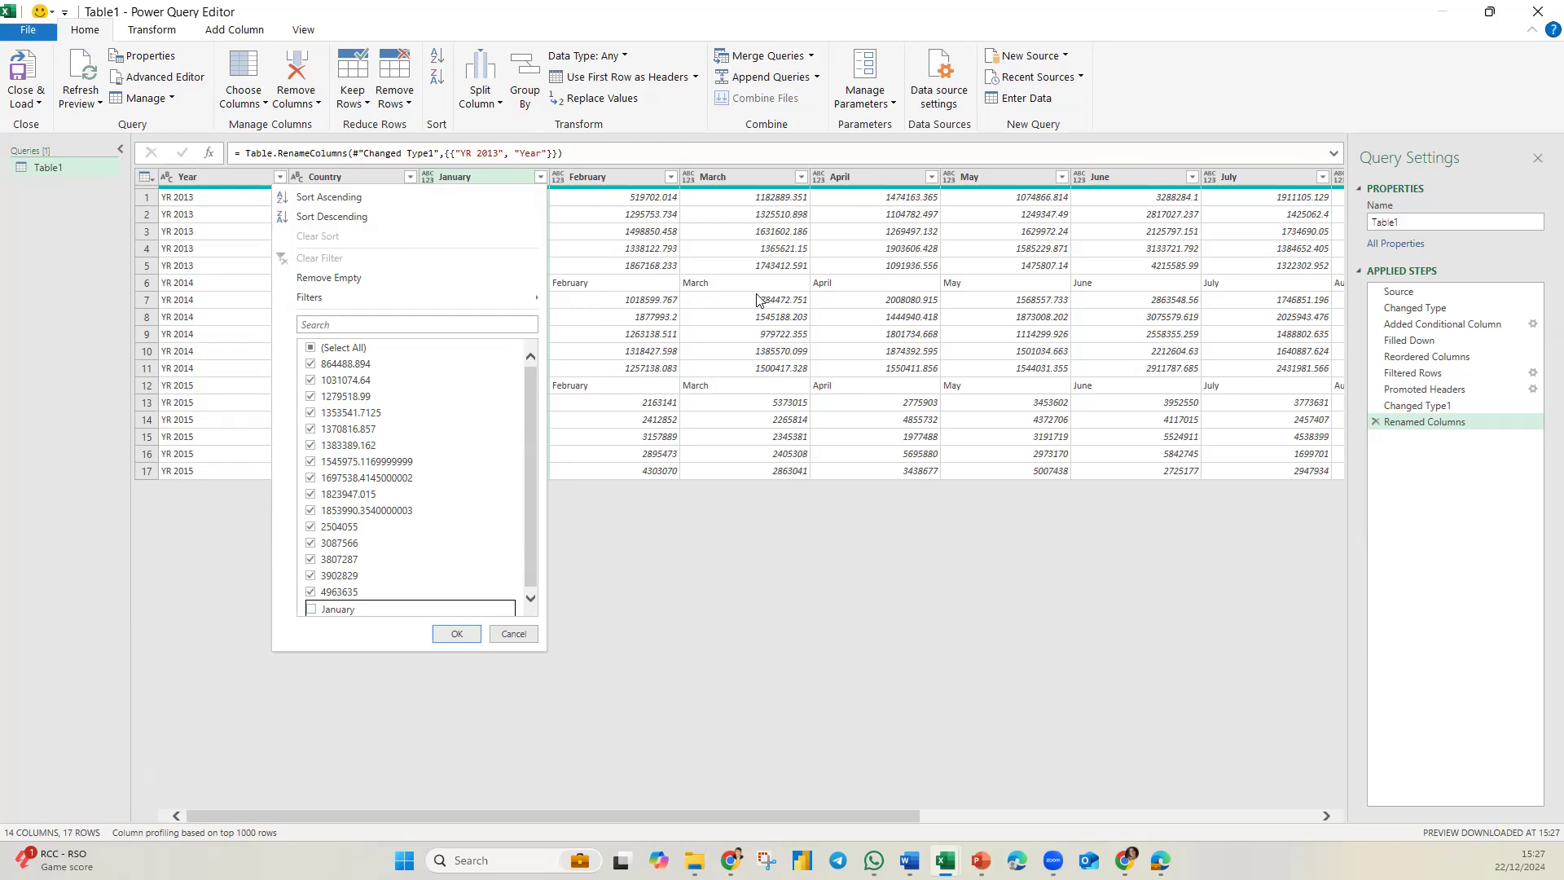
left_click(456, 635)
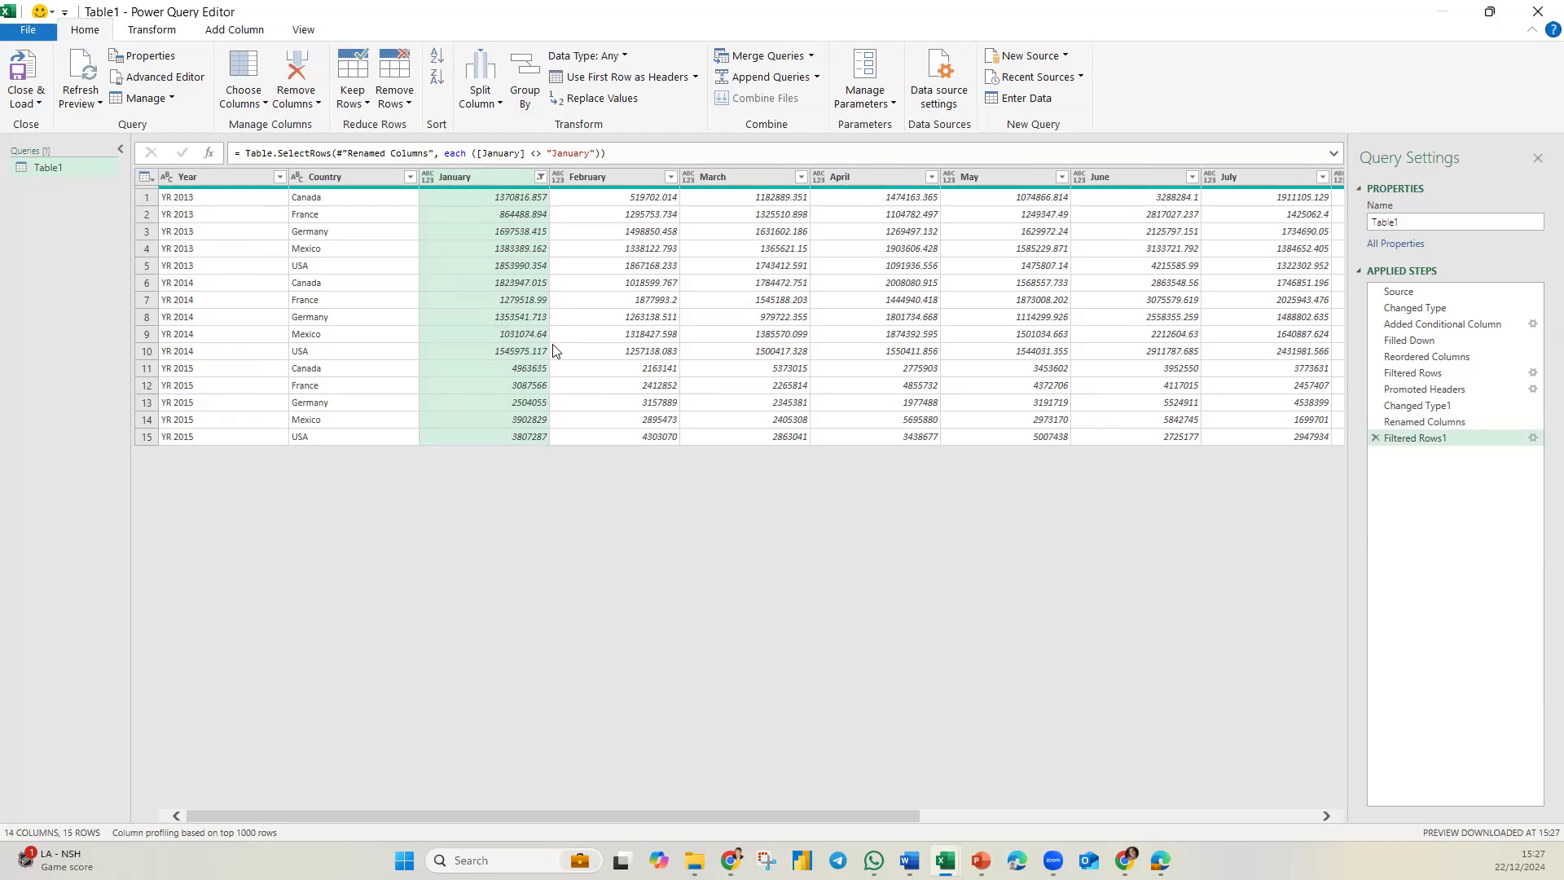
Unpivot all columns other than Year and Country, and set the Value column's data type to Decimal Number.
left_click(213, 178)
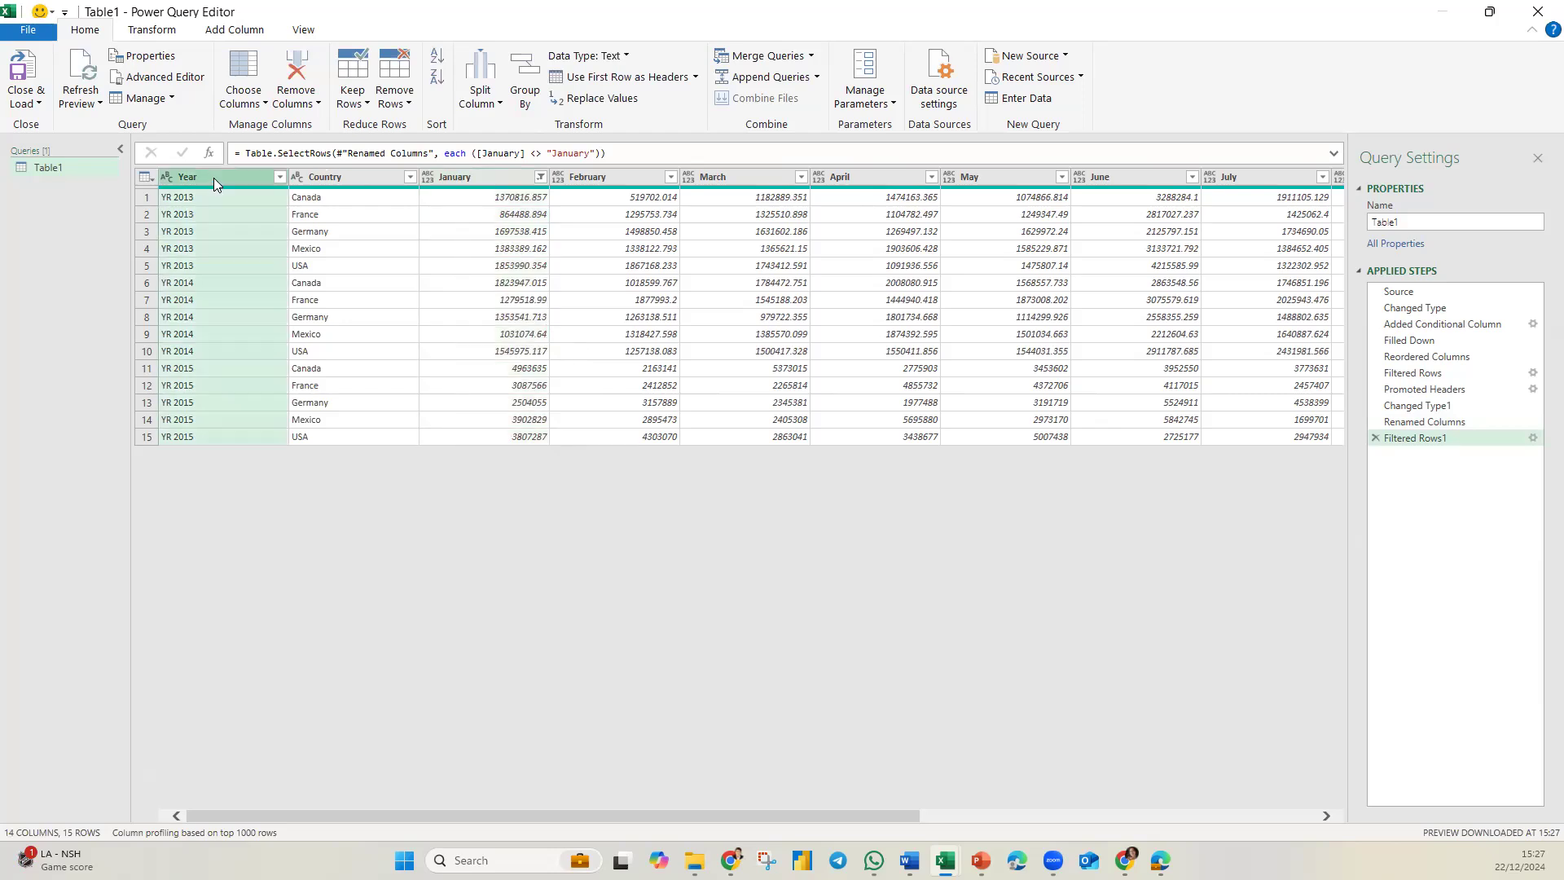
left_click(360, 178, "ctrl")
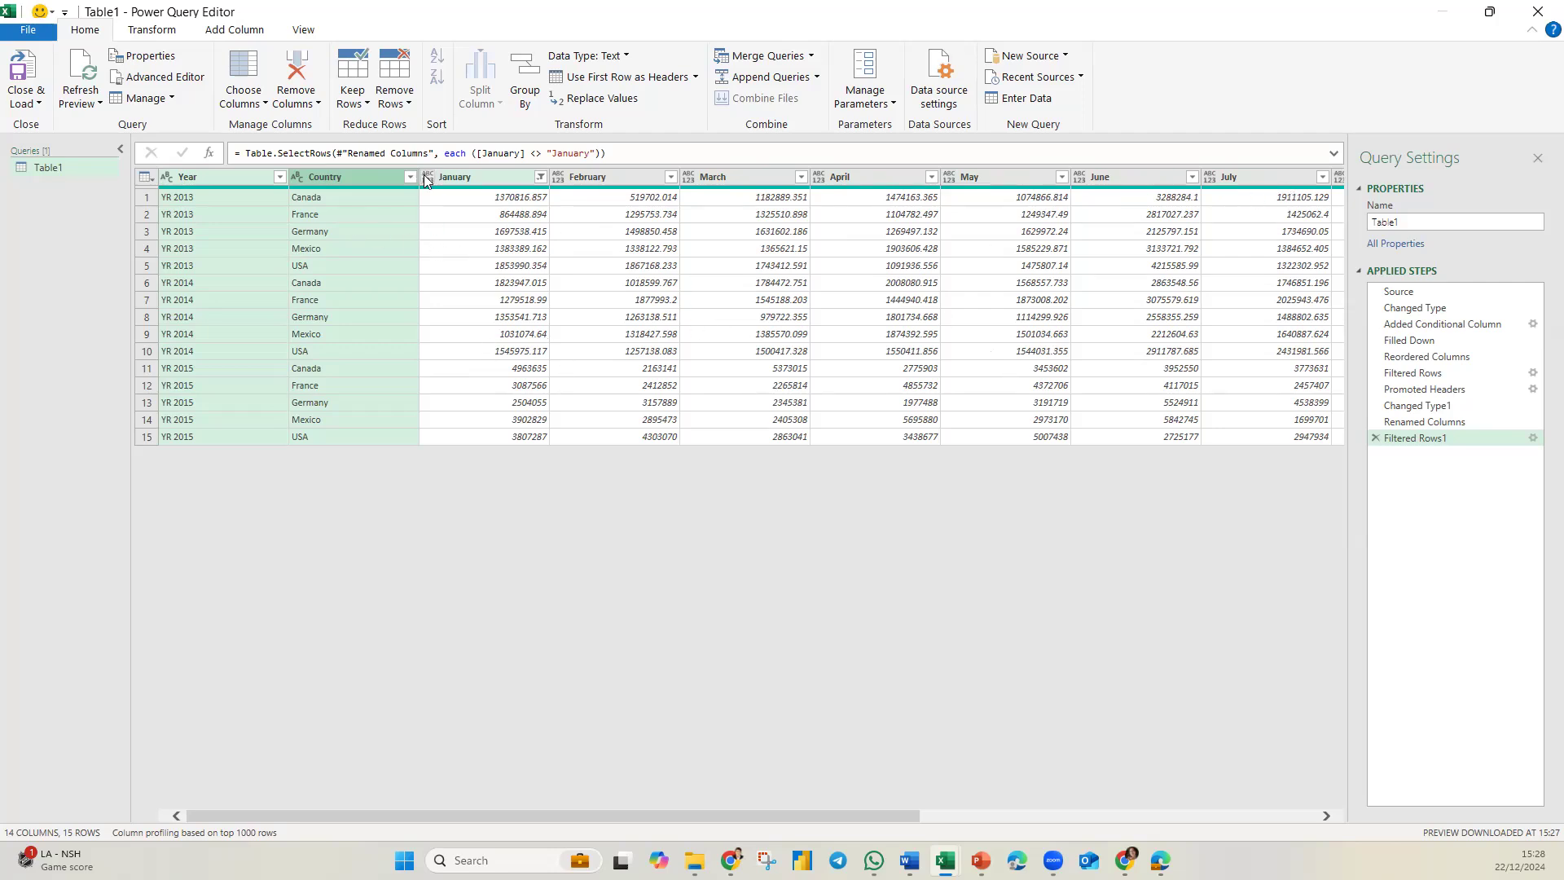
right_click(371, 176)
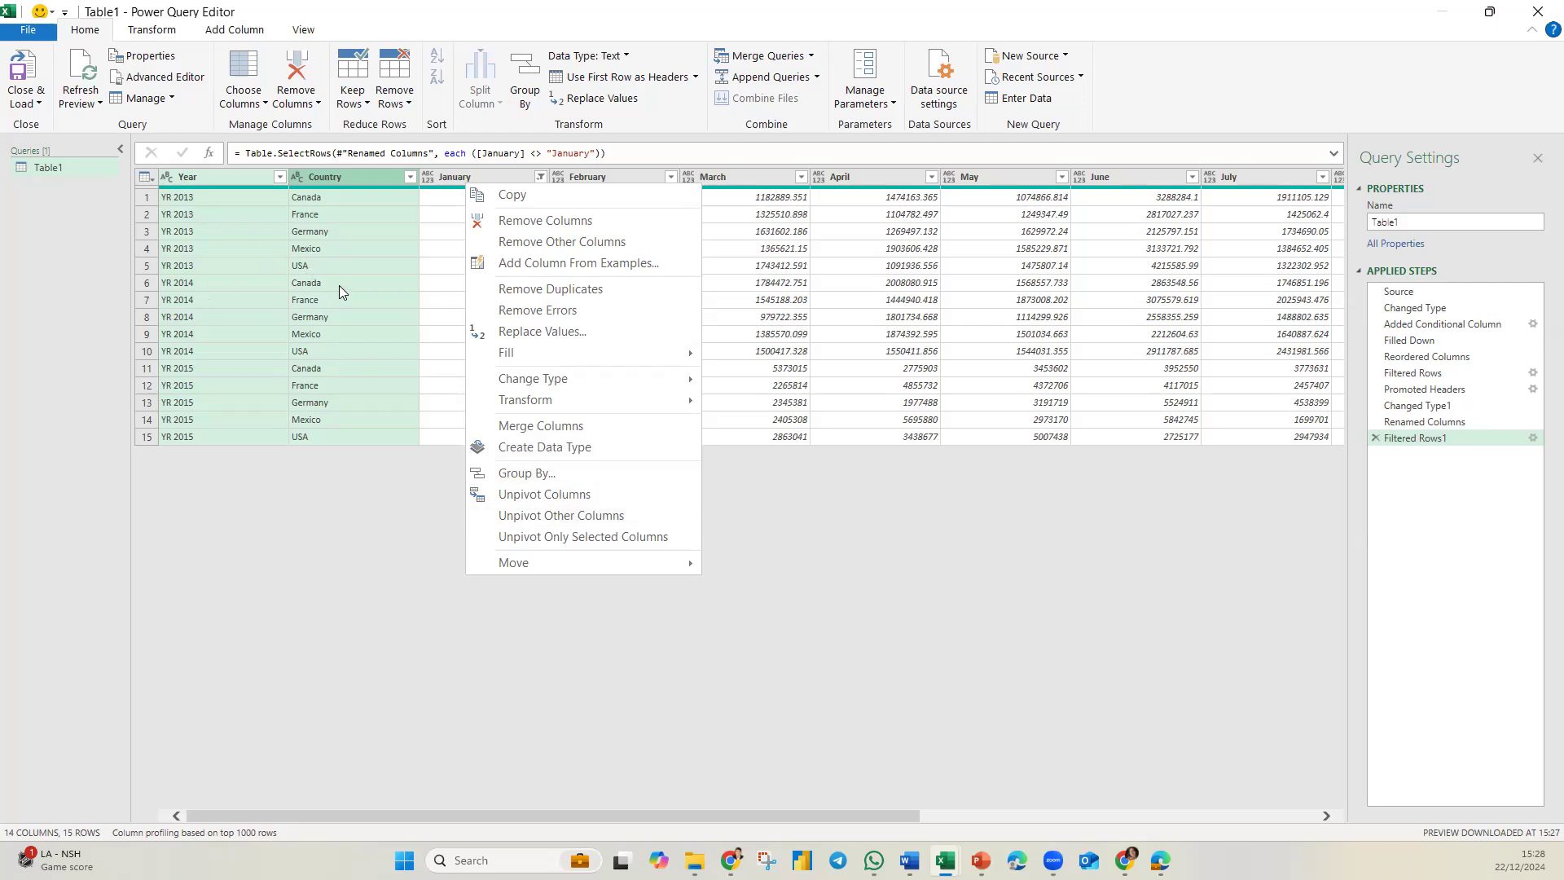
left_click(527, 516)
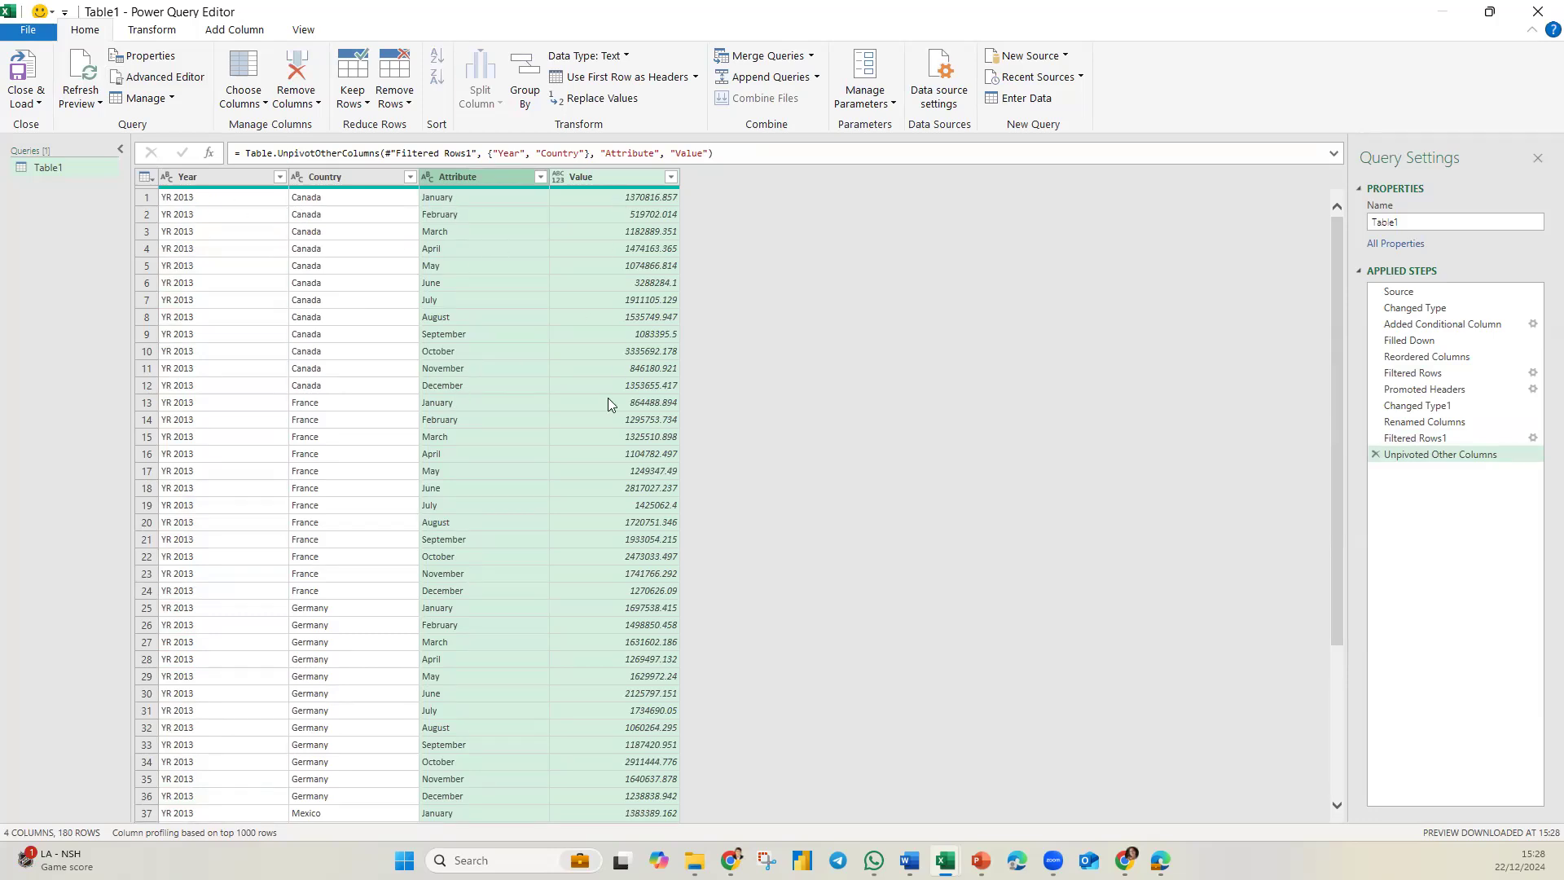
left_click(560, 178)
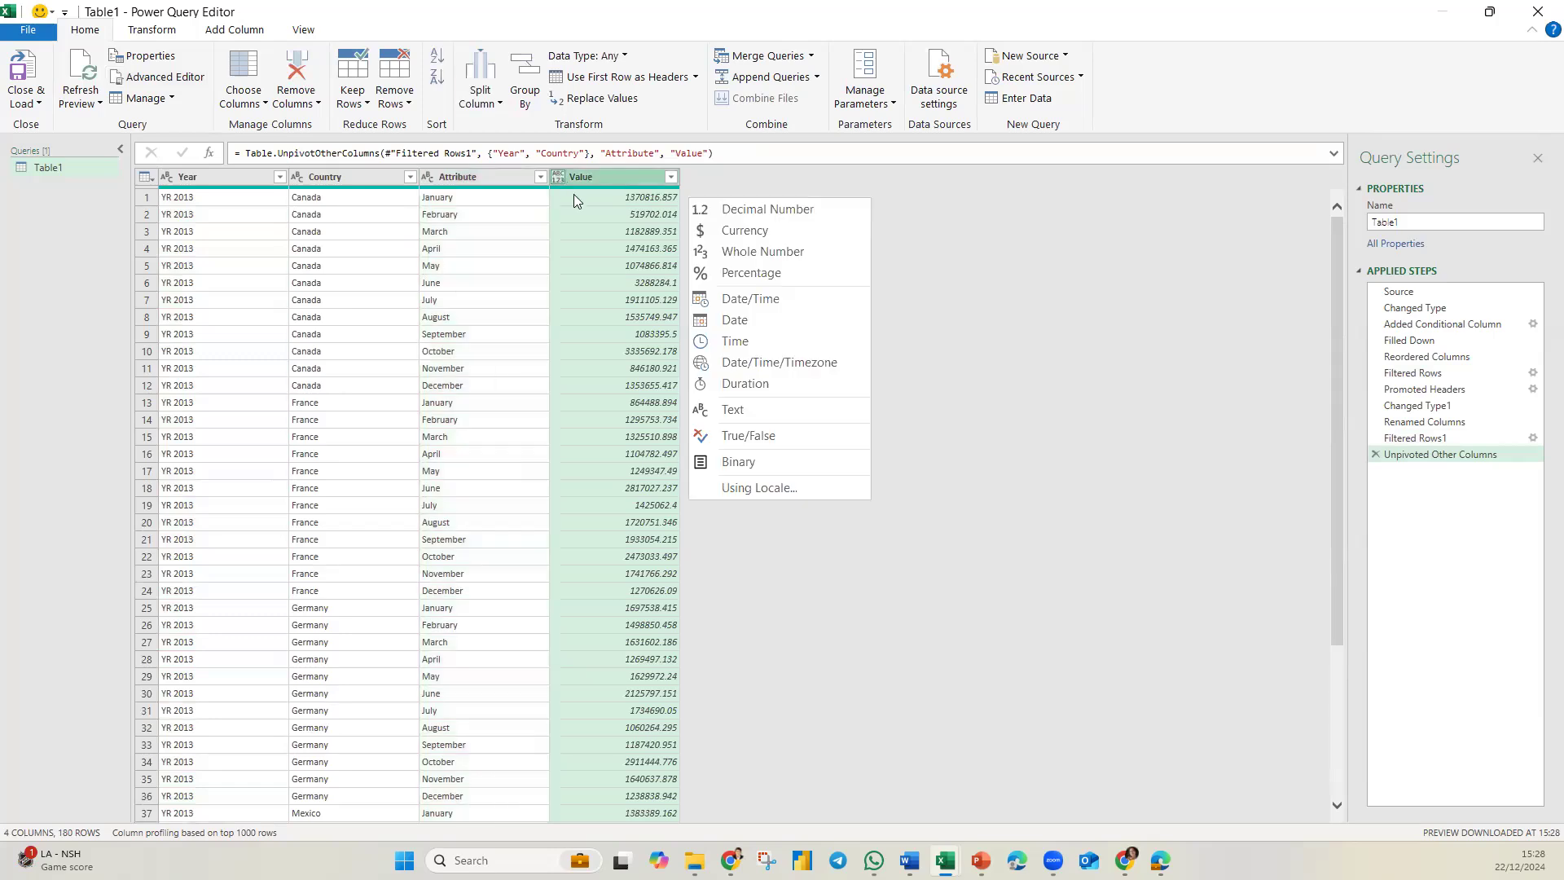
left_click(729, 209)
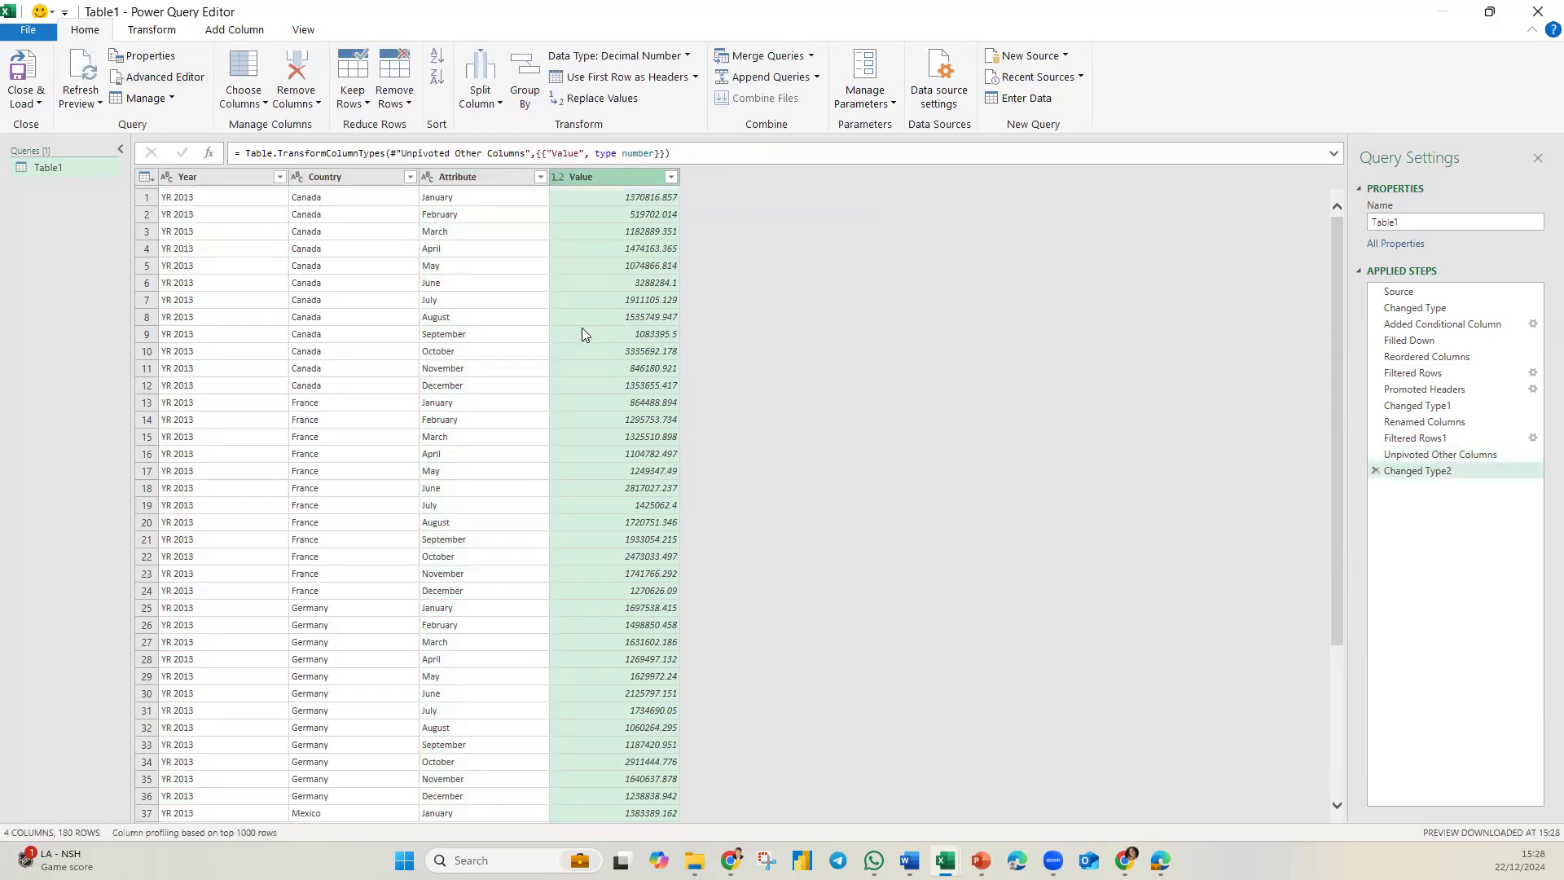
Rename the Attribute column to Months and the Value column to Amount.
double_click(468, 178)
type("Months")
double_click(598, 176)
type("Amount")
key("Return")
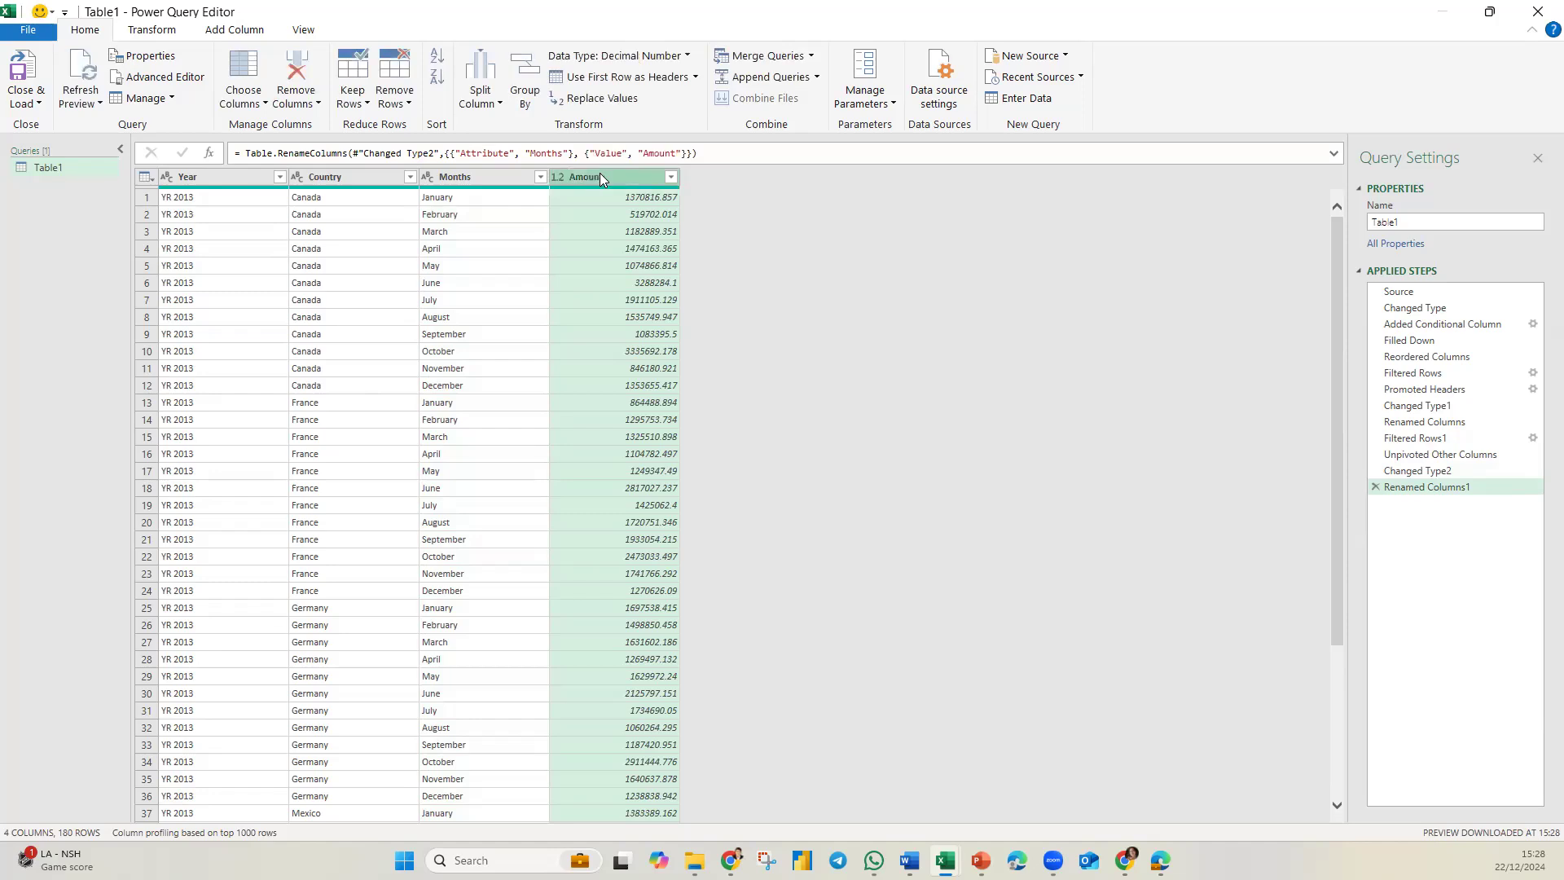
Close and load the query to a new worksheet and check the years listed in the loaded table's Year filter.
left_click(27, 102)
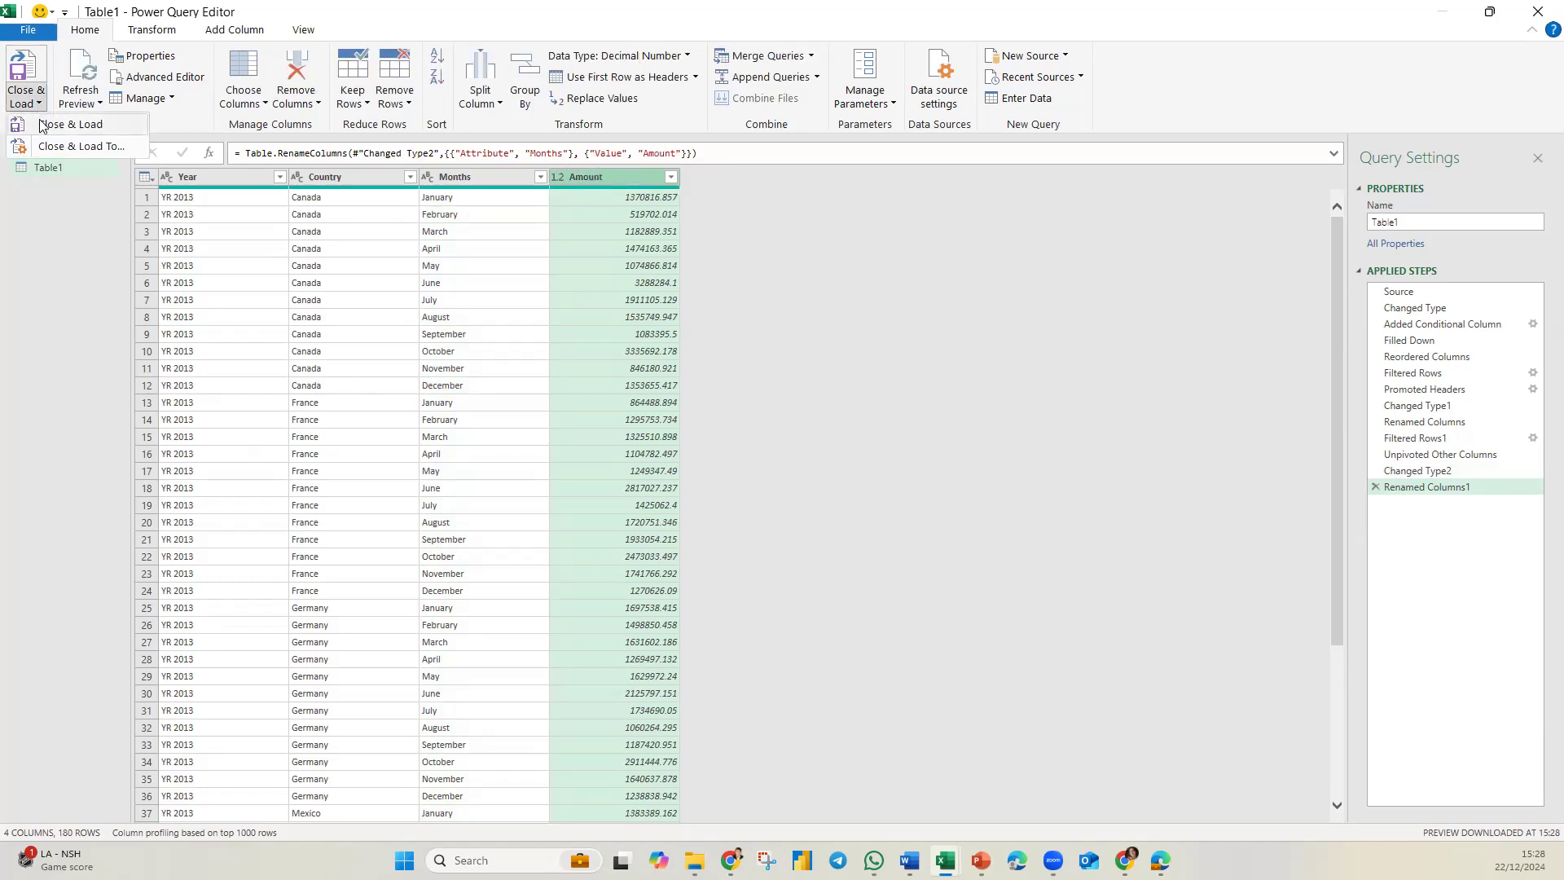
left_click(42, 129)
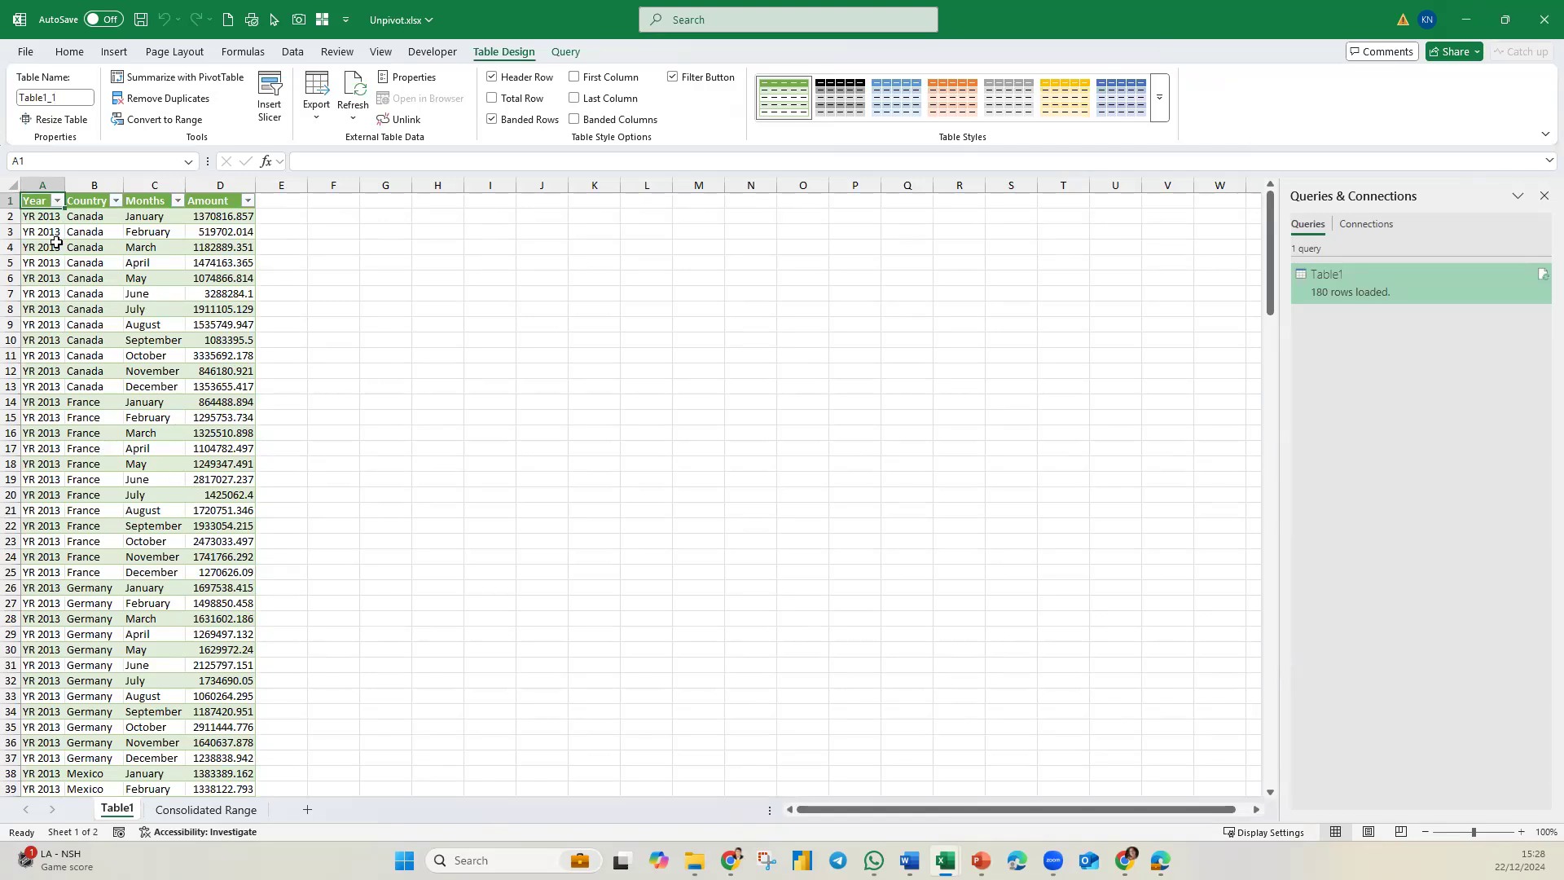
left_click(57, 201)
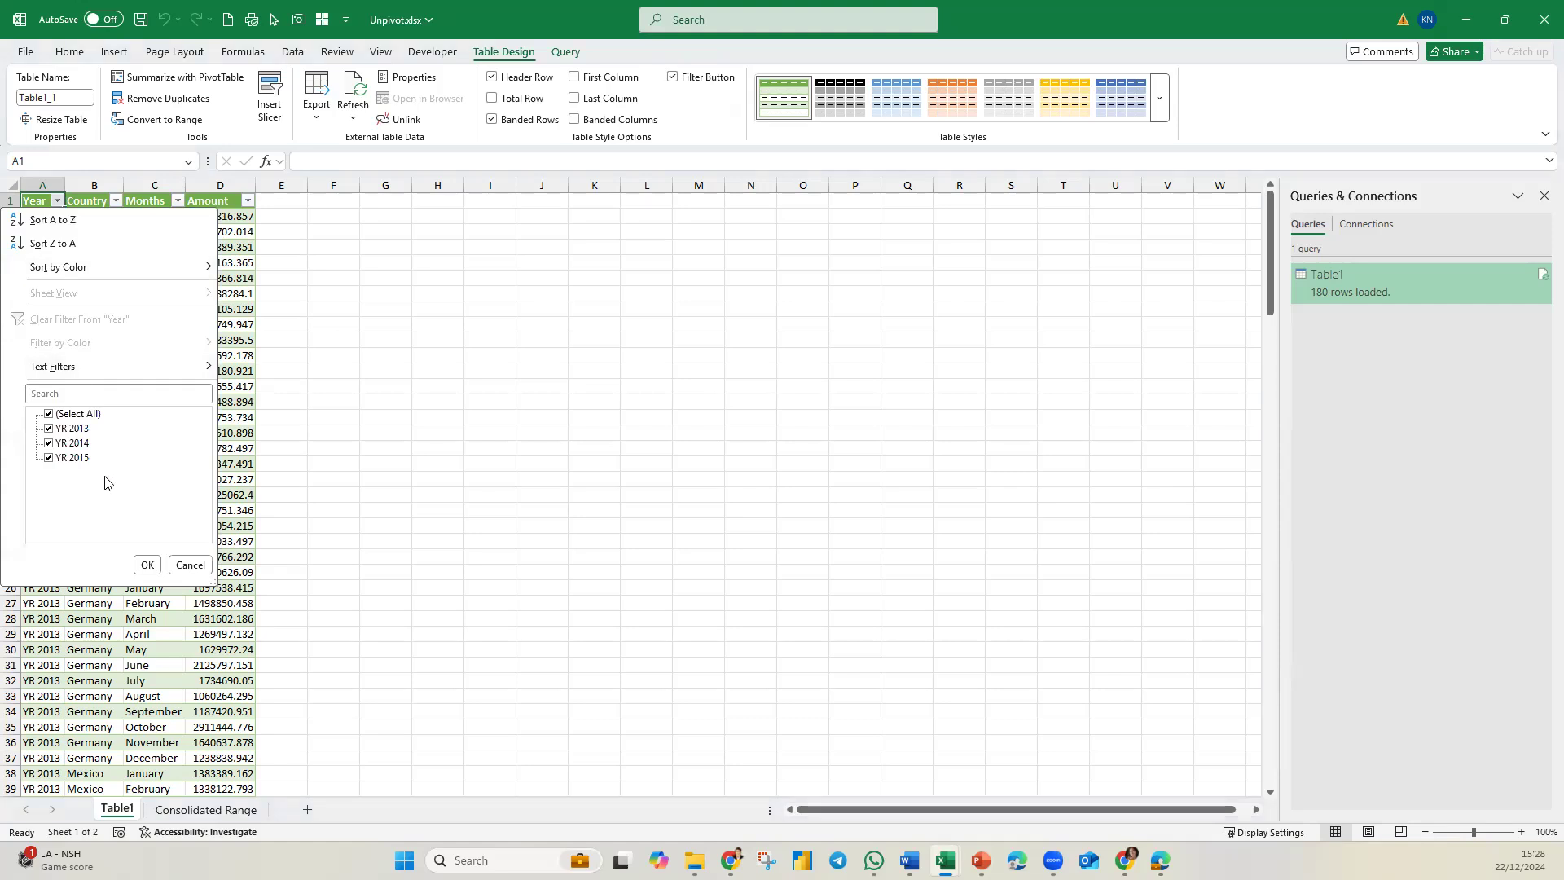
left_click(190, 565)
Copy the YR 2015 block (A20:M28) on the Consolidated Range sheet to A29 and retitle the copy YR 2016.
left_click(213, 810)
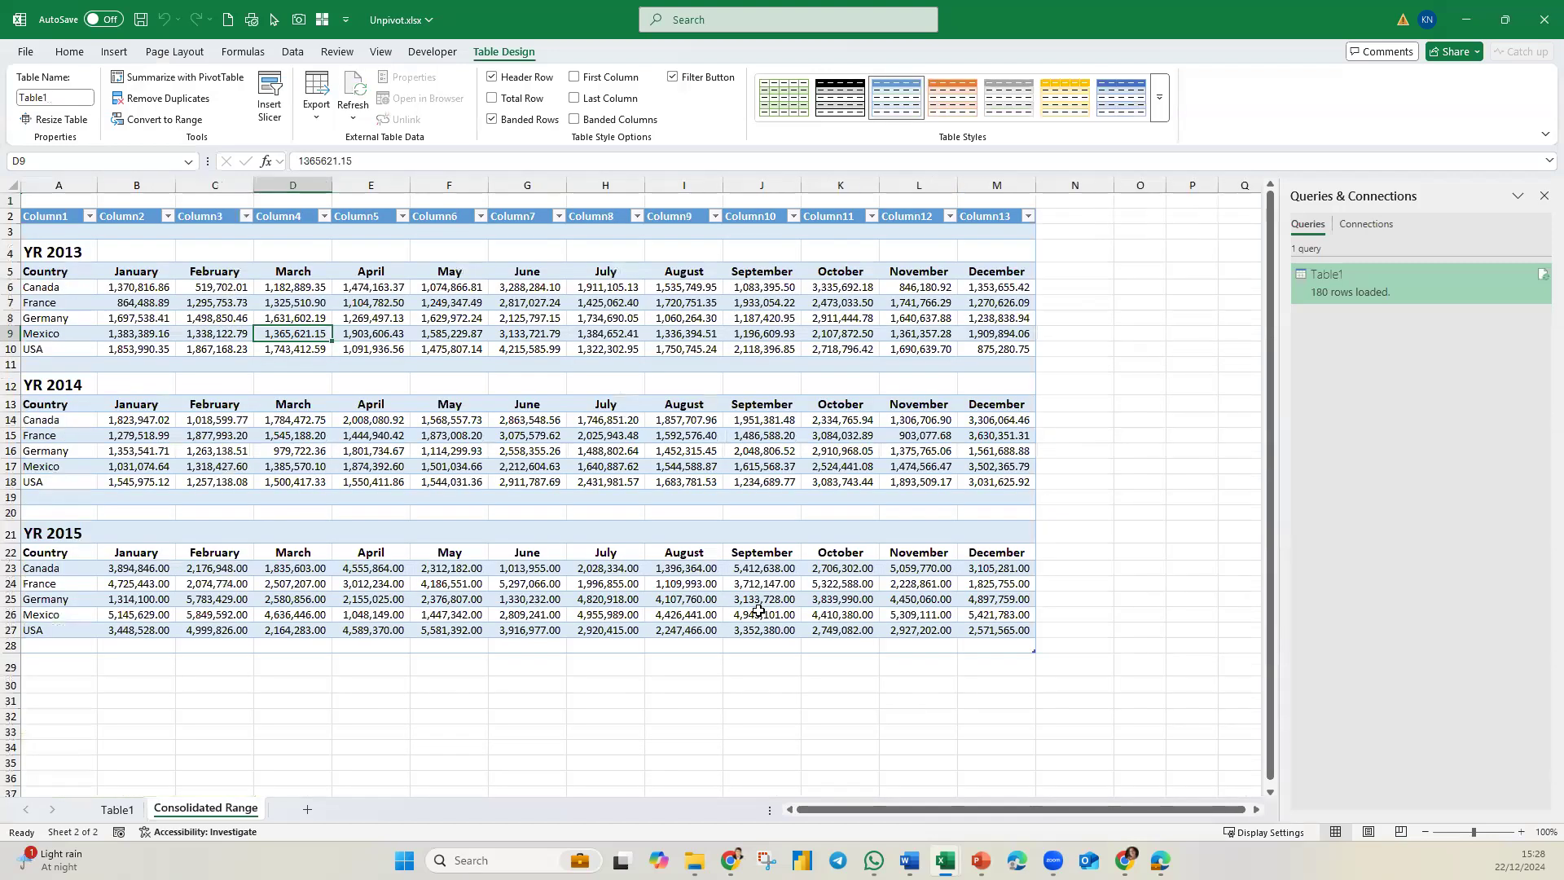
left_click_drag(59, 513, 993, 643)
key("ctrl+c")
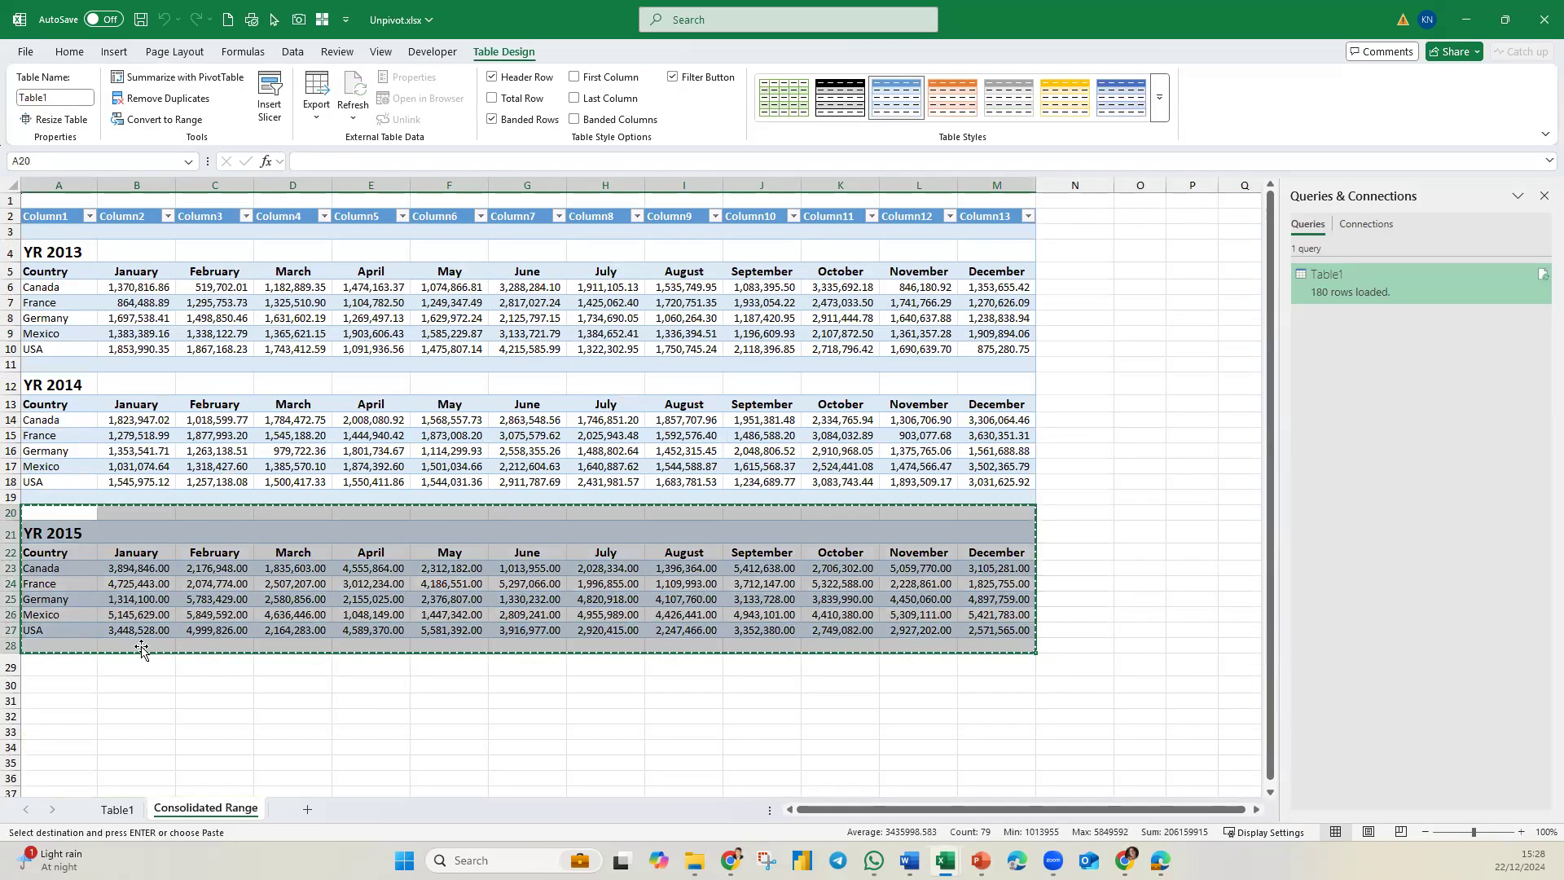
left_click(49, 663)
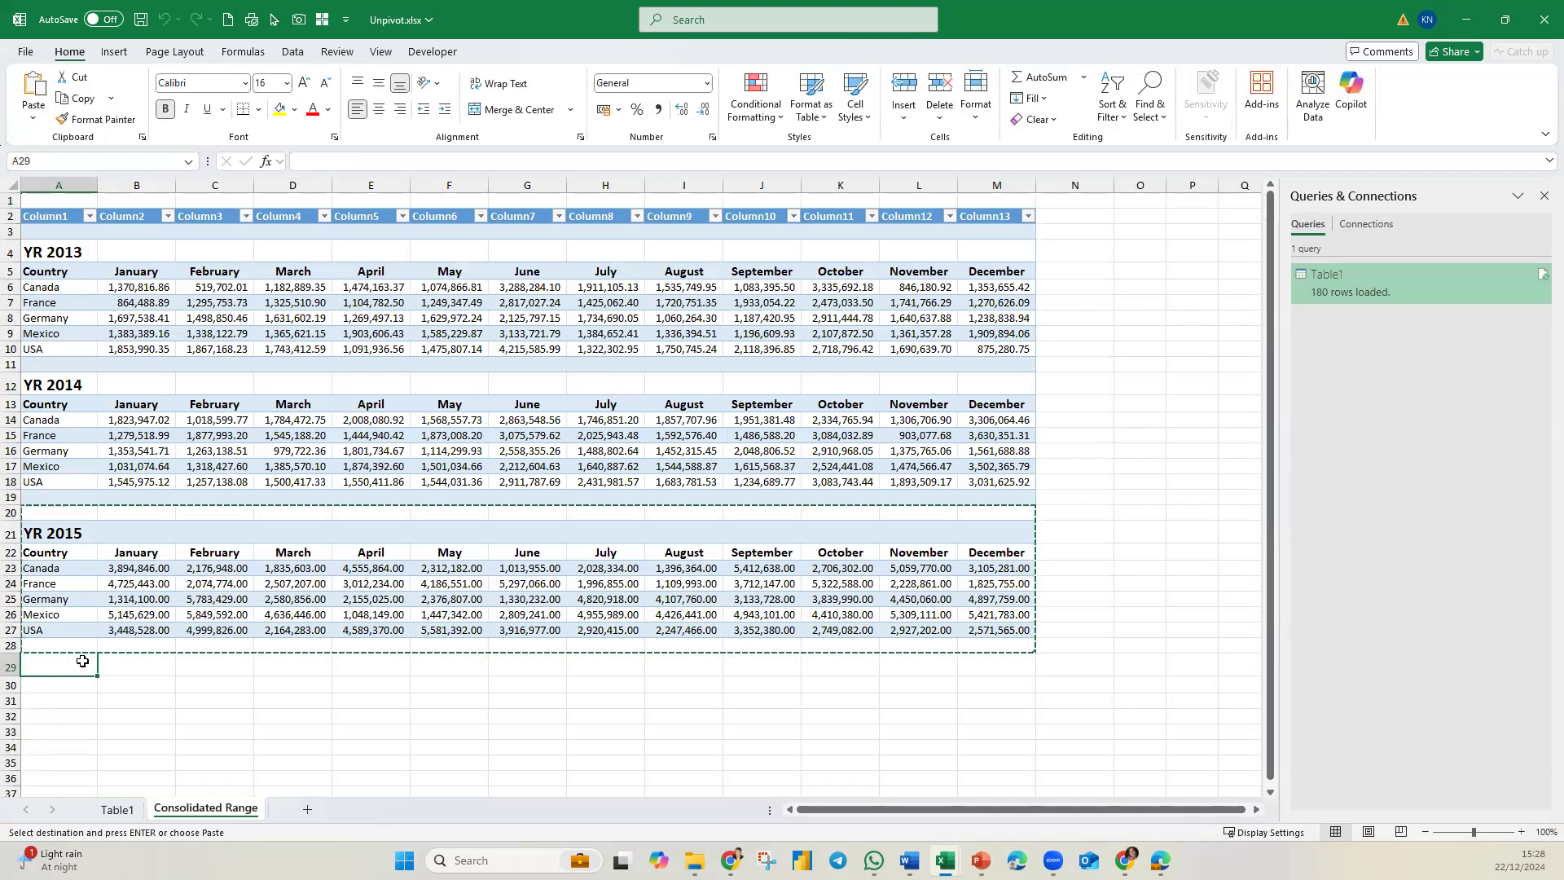
key("ctrl+v")
double_click(106, 678)
key("BackSpace")
type("6")
key("Return")
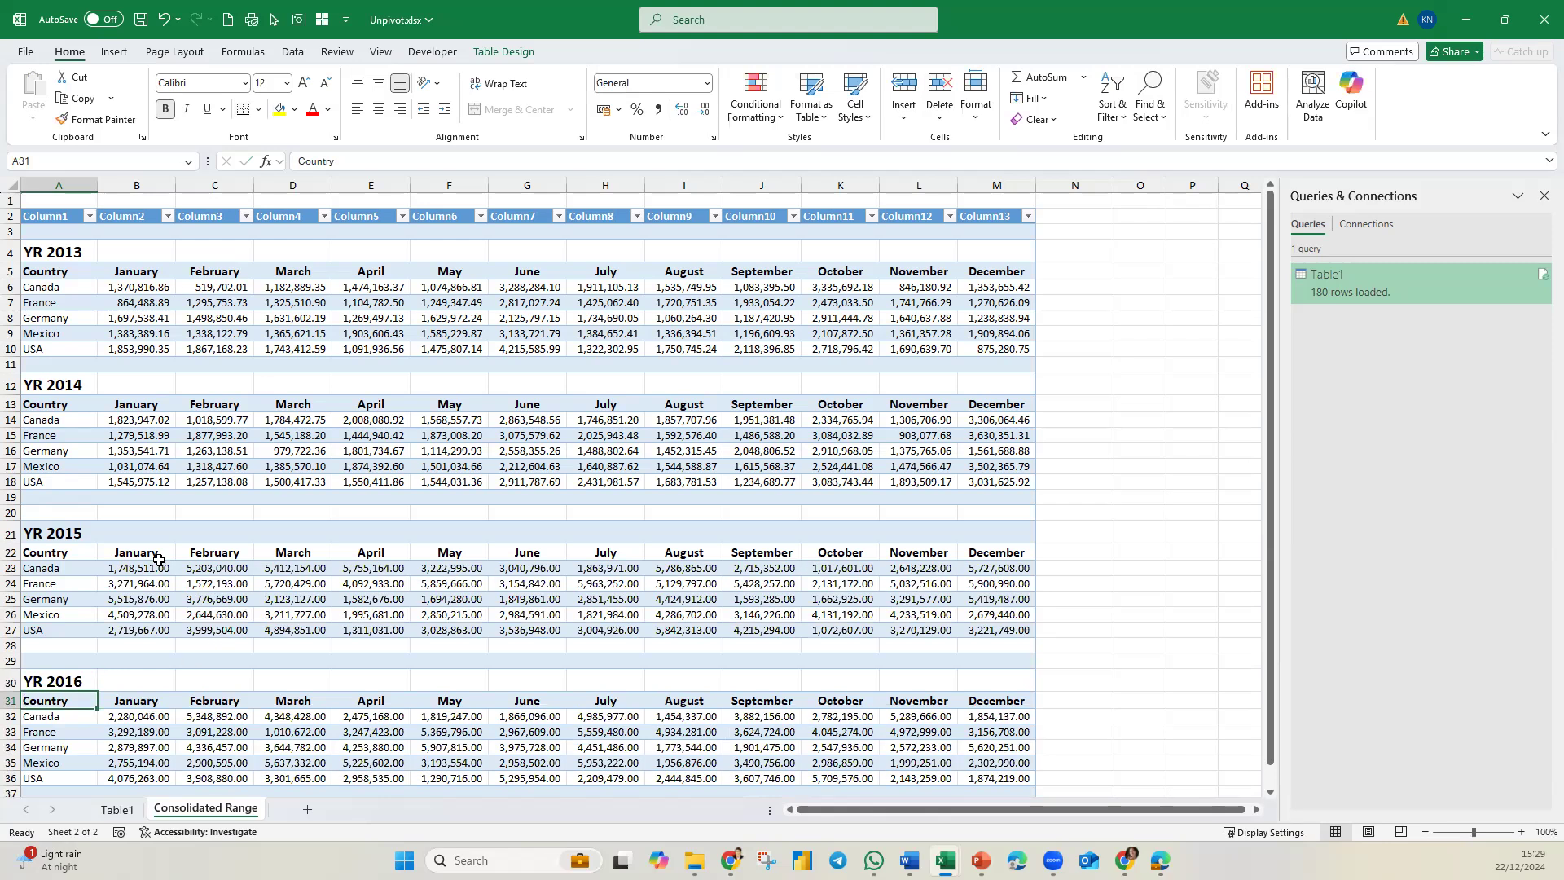
Refresh the loaded query table on the Table1 sheet and check its Year filter list for YR 2016.
left_click(120, 812)
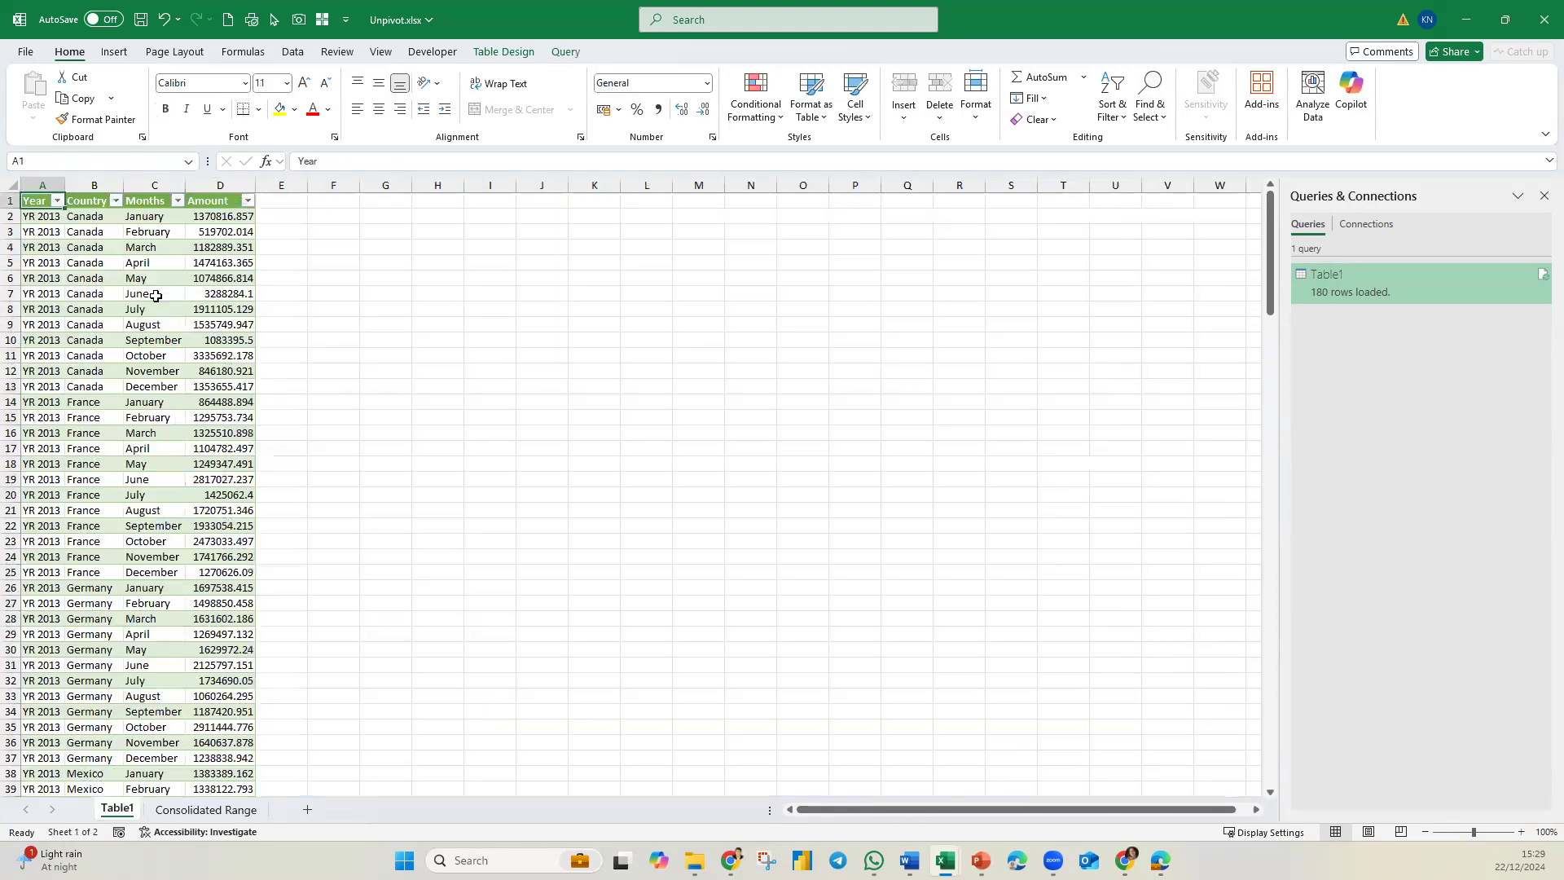
left_click(57, 200)
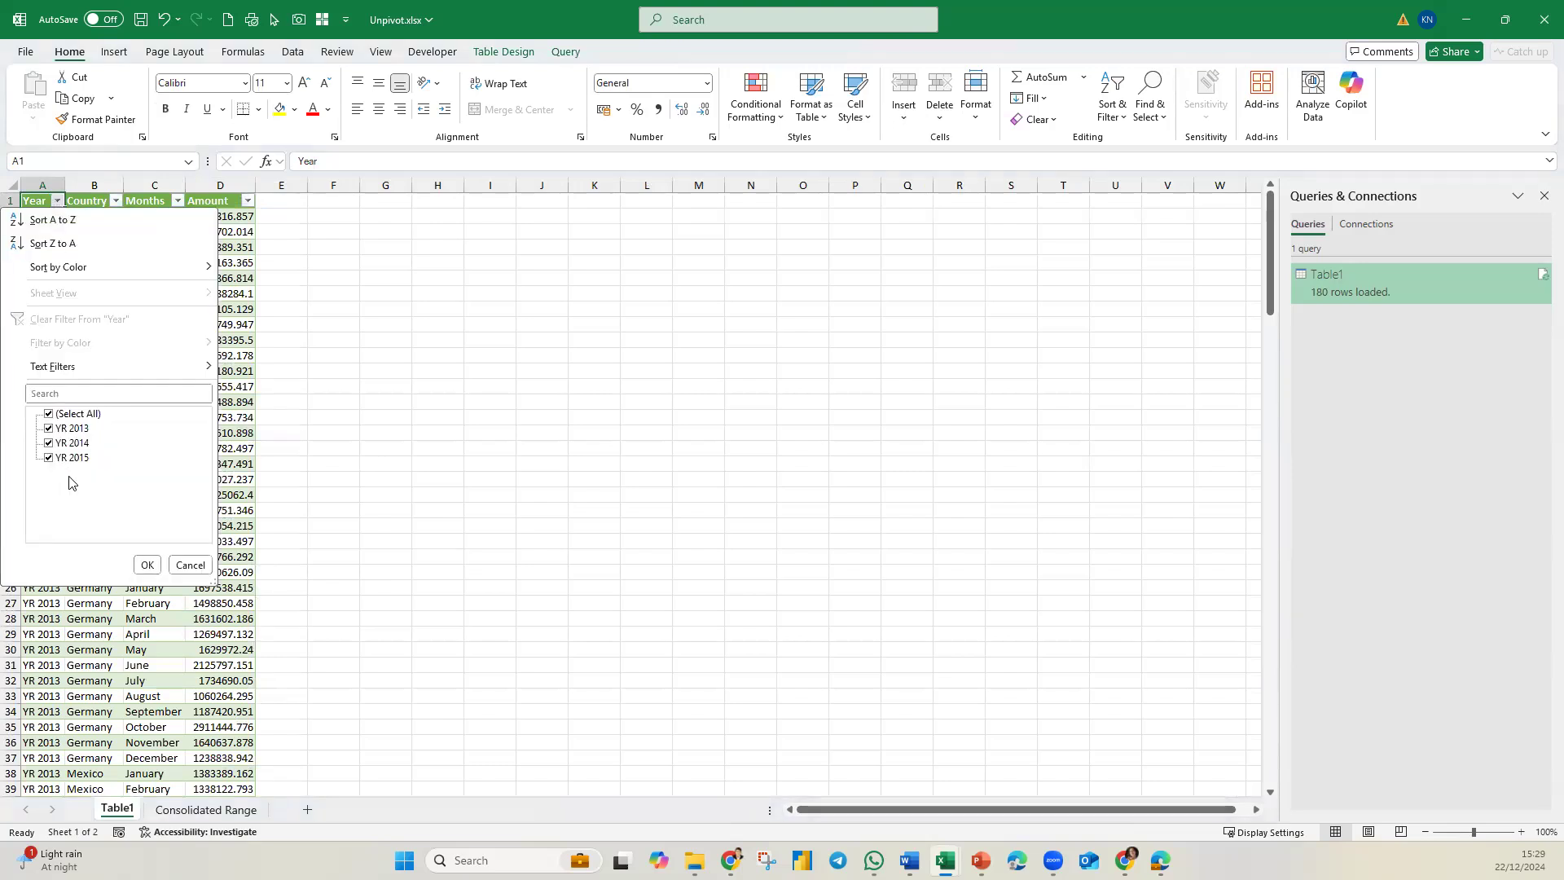
left_click(146, 565)
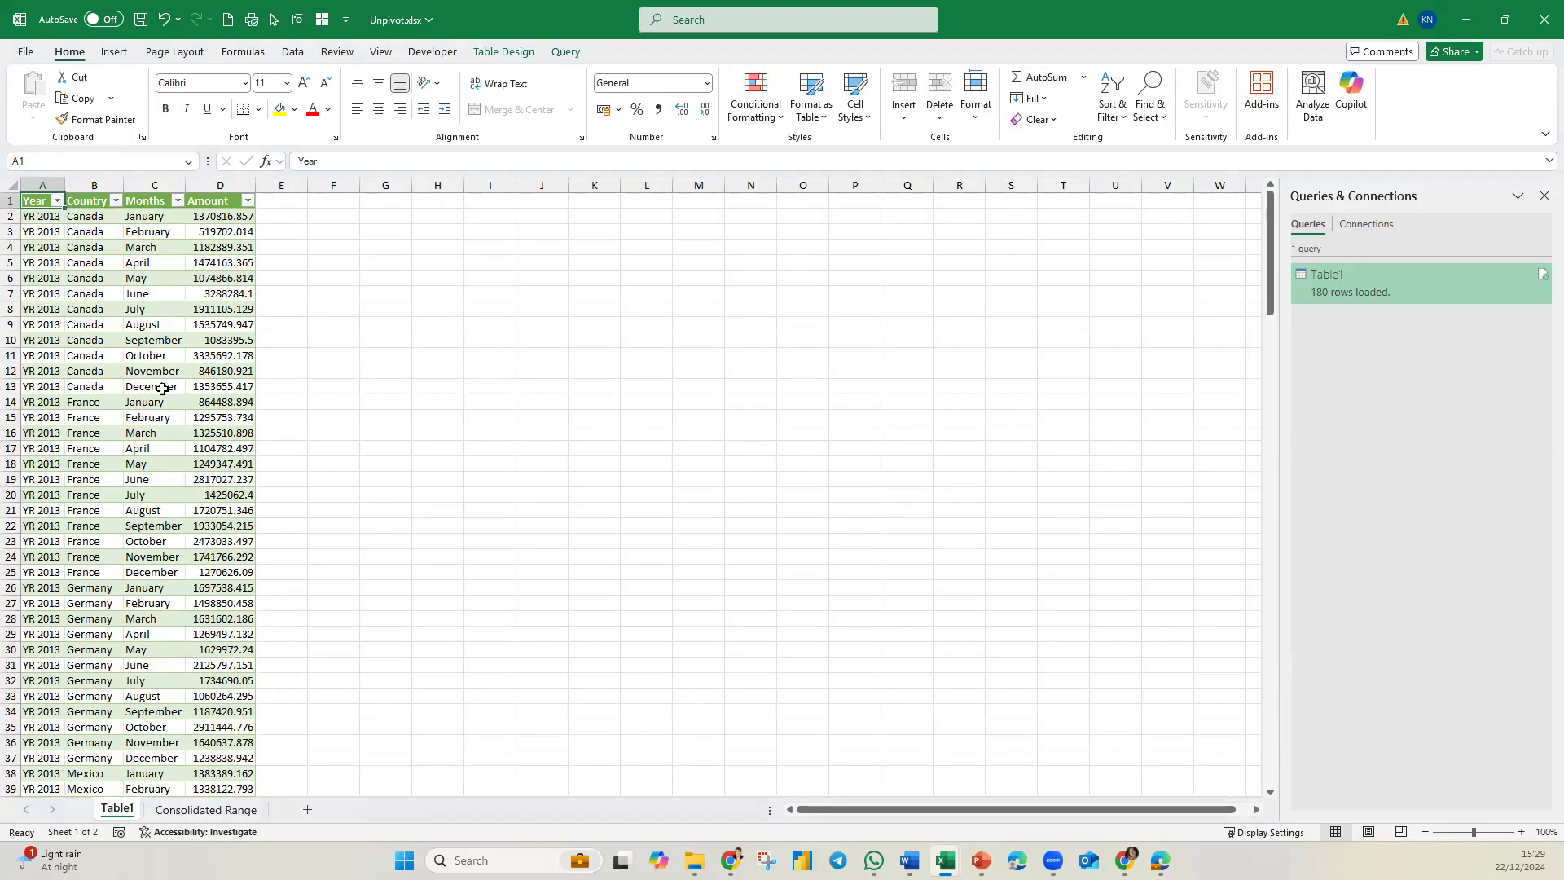
right_click(160, 370)
left_click(237, 425)
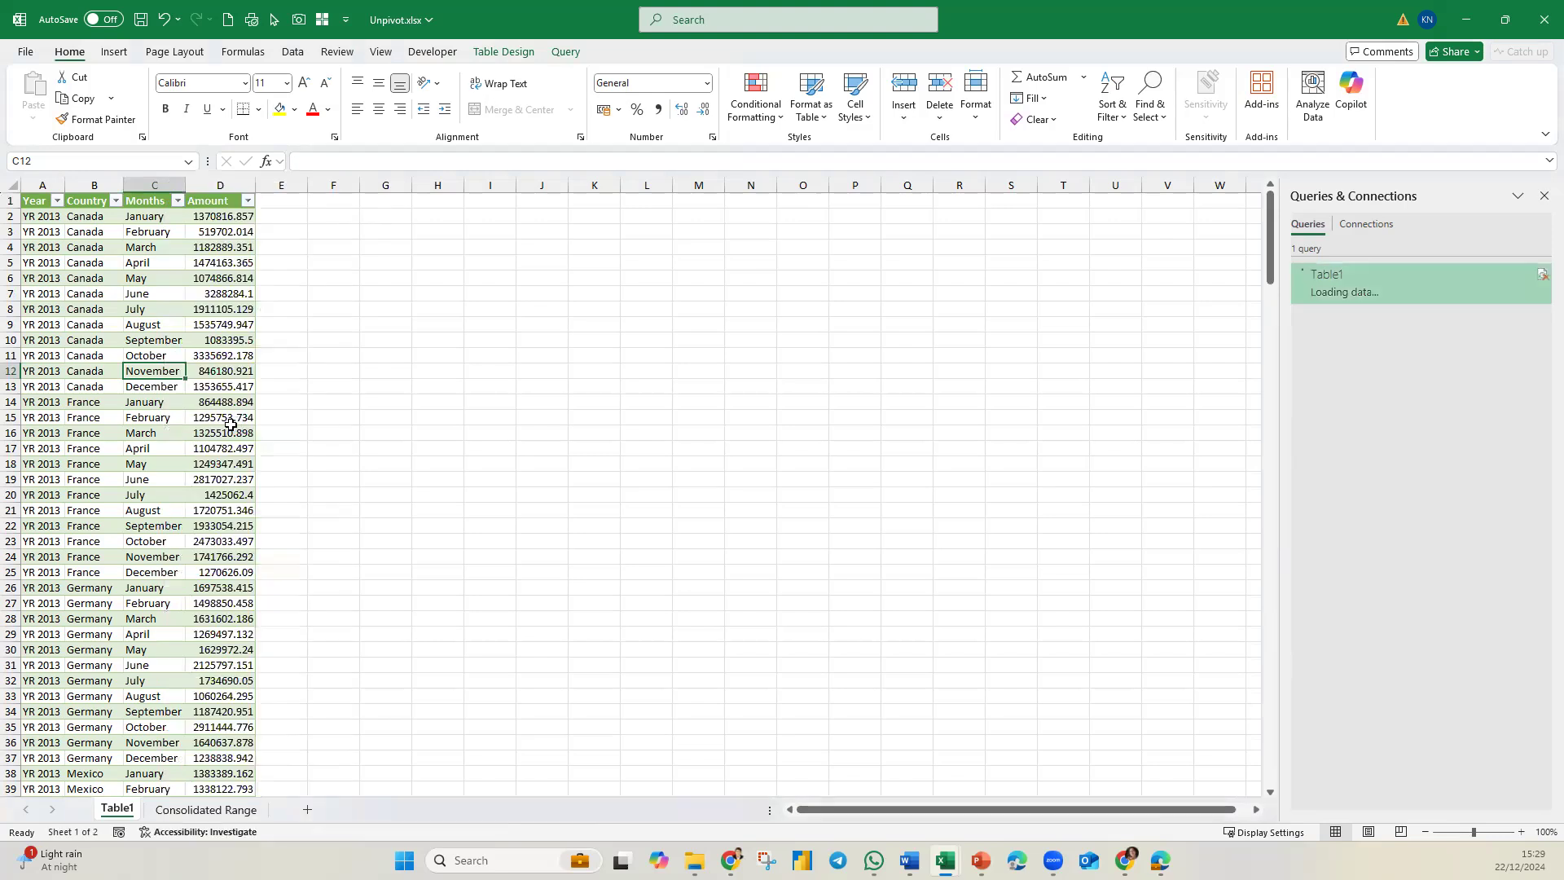
left_click(57, 200)
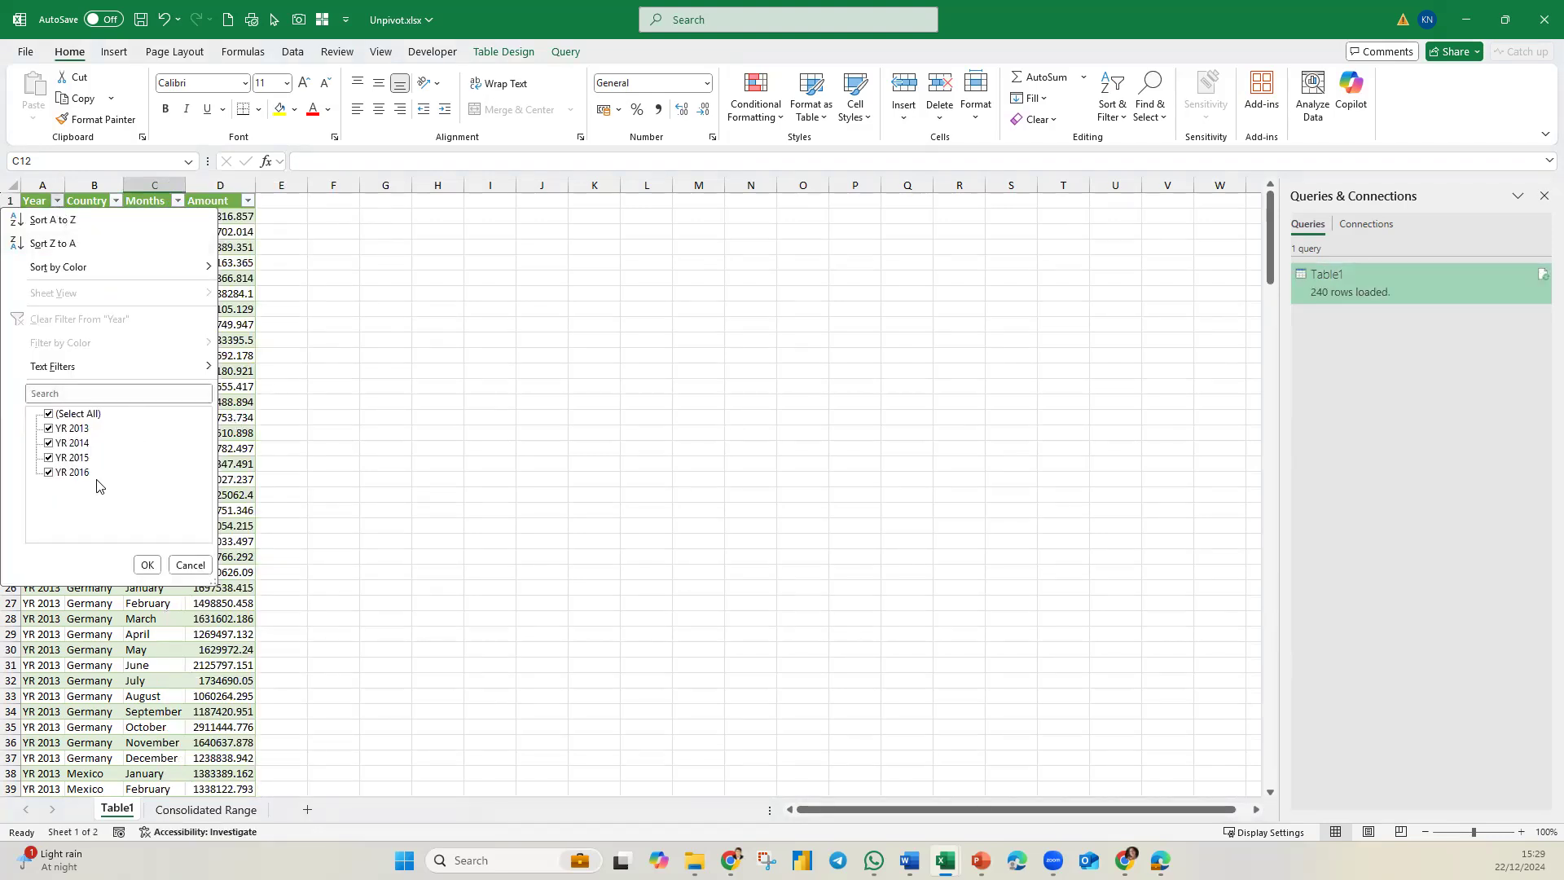
left_click(147, 565)
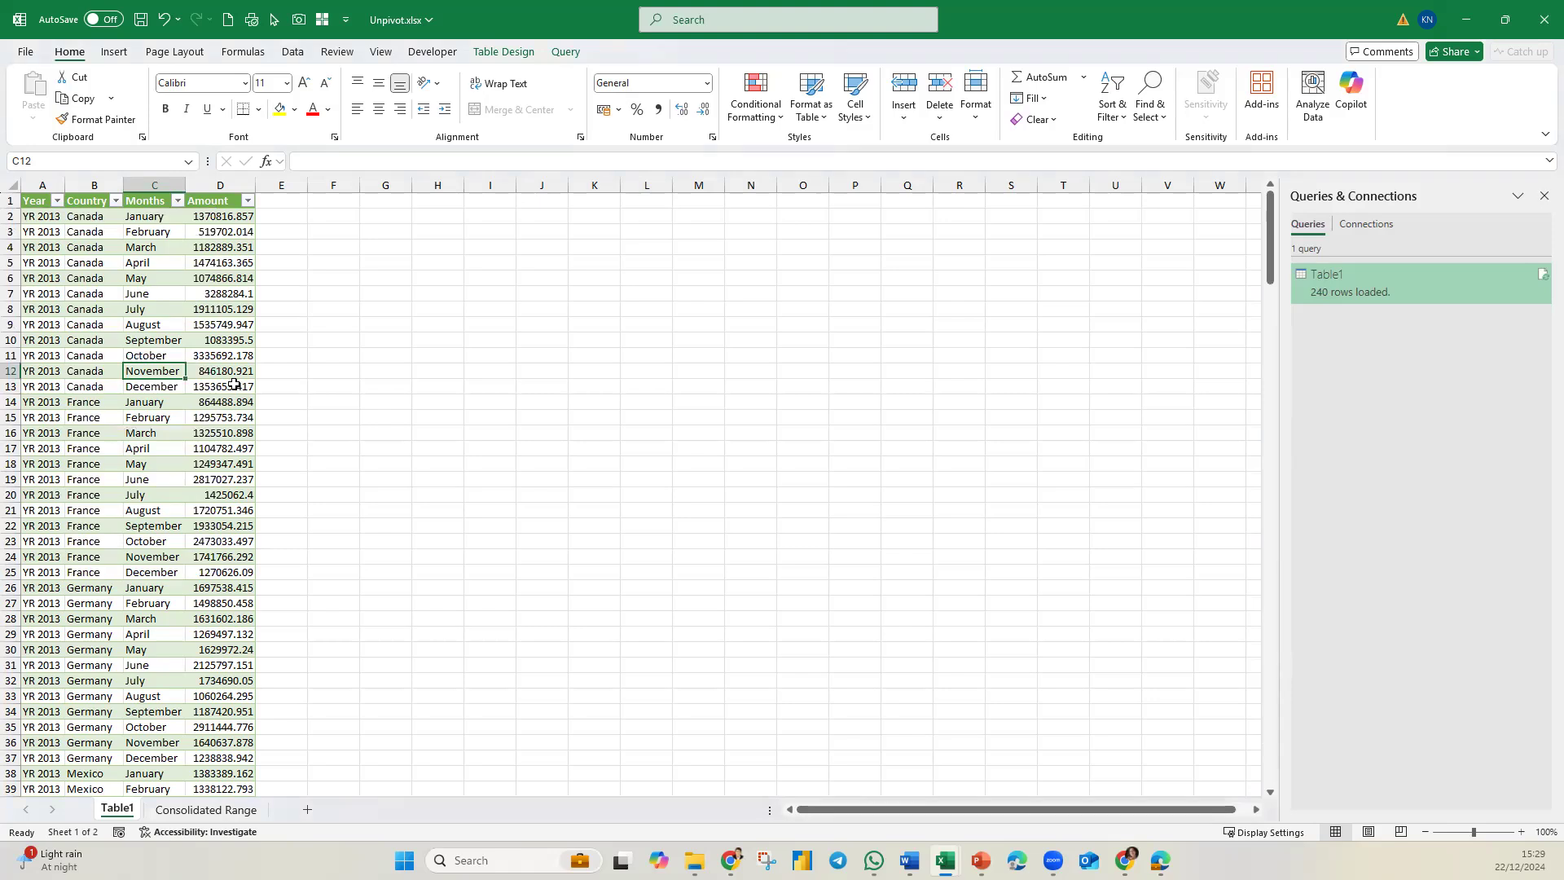
left_click(206, 809)
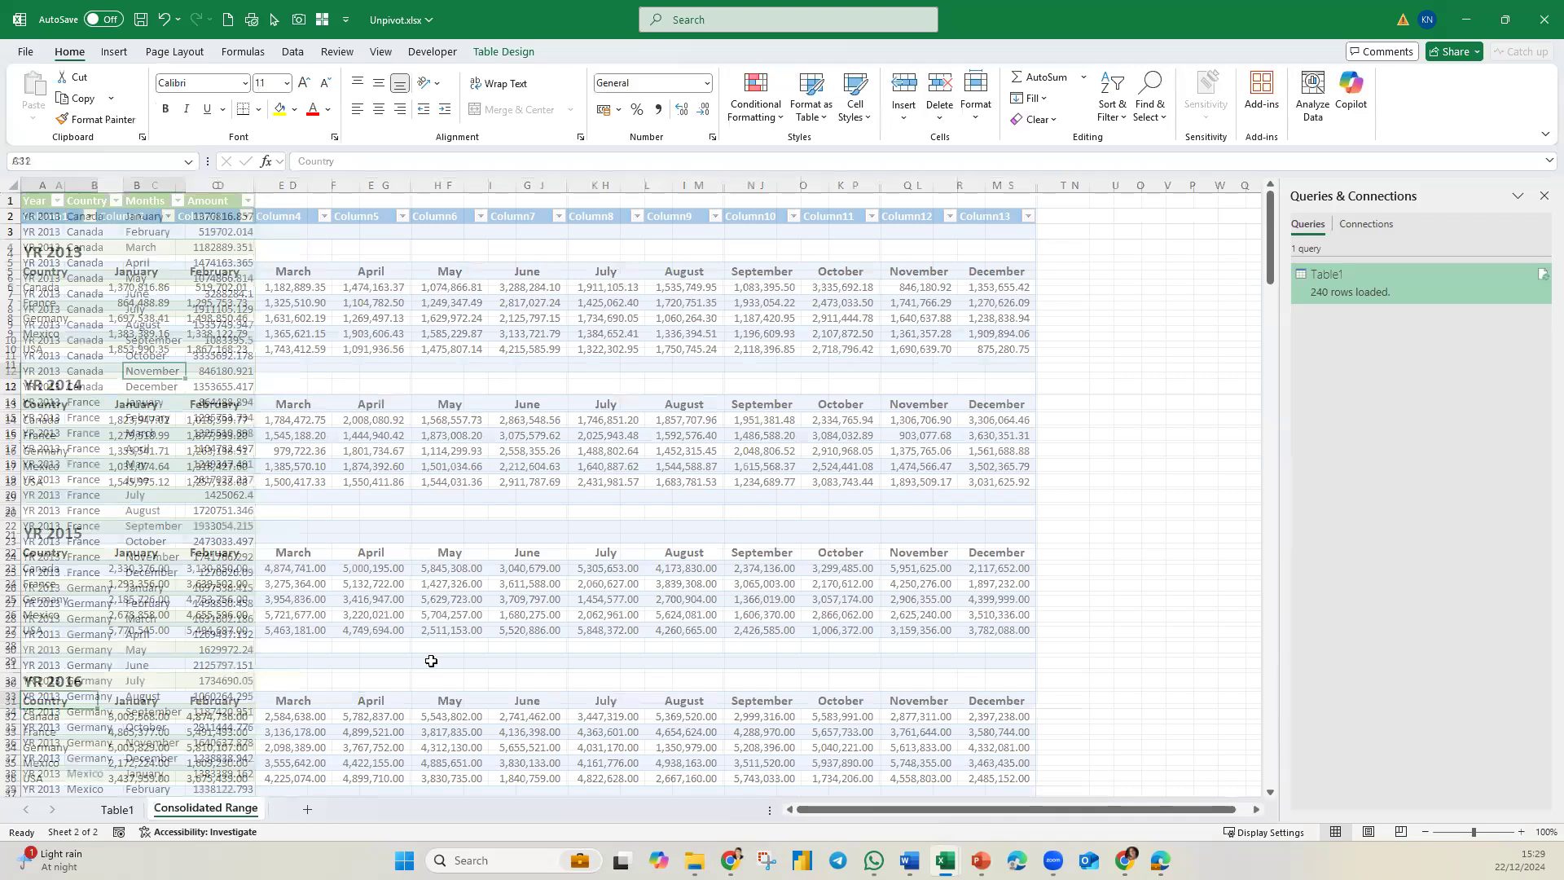
scroll(429, 659, "down", 4)
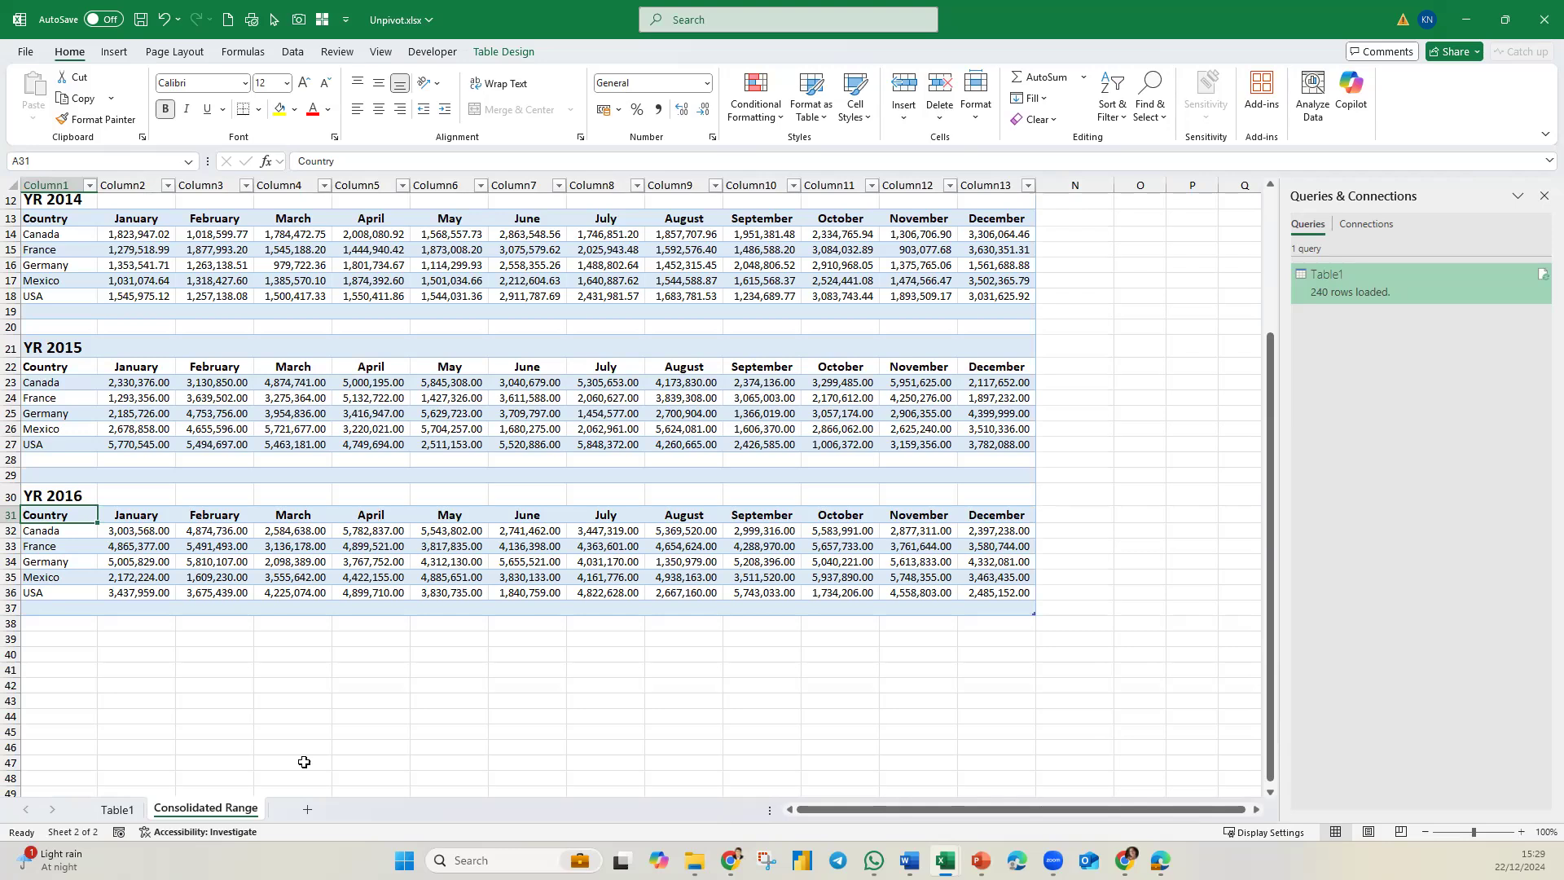
left_click(118, 808)
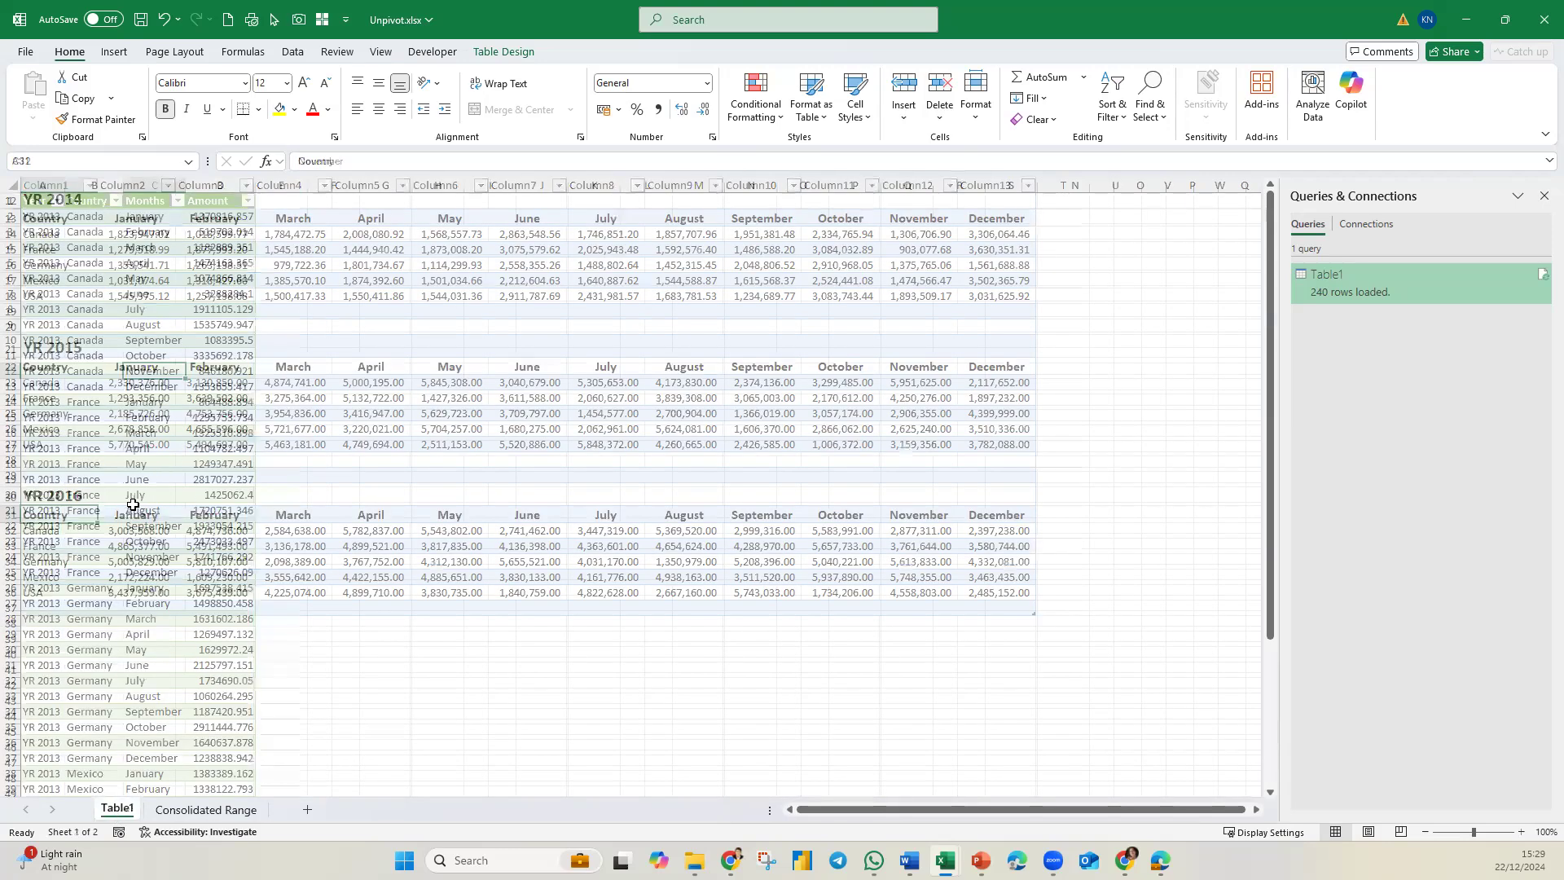
Insert a PivotTable based on the loaded query table in the existing worksheet at cell G3.
left_click(134, 401)
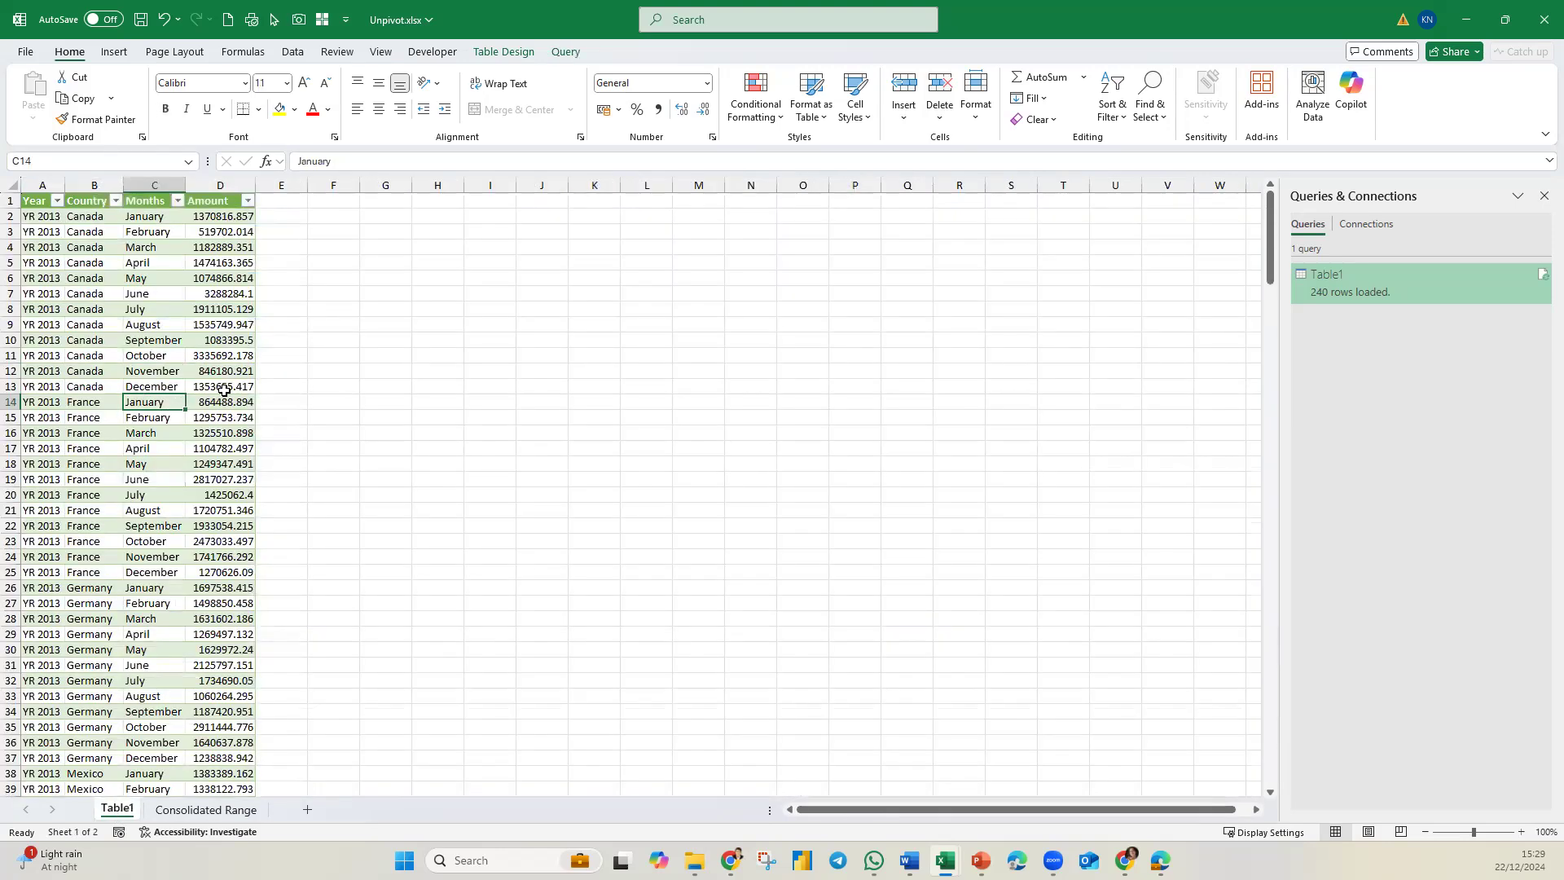
left_click(114, 51)
left_click(40, 89)
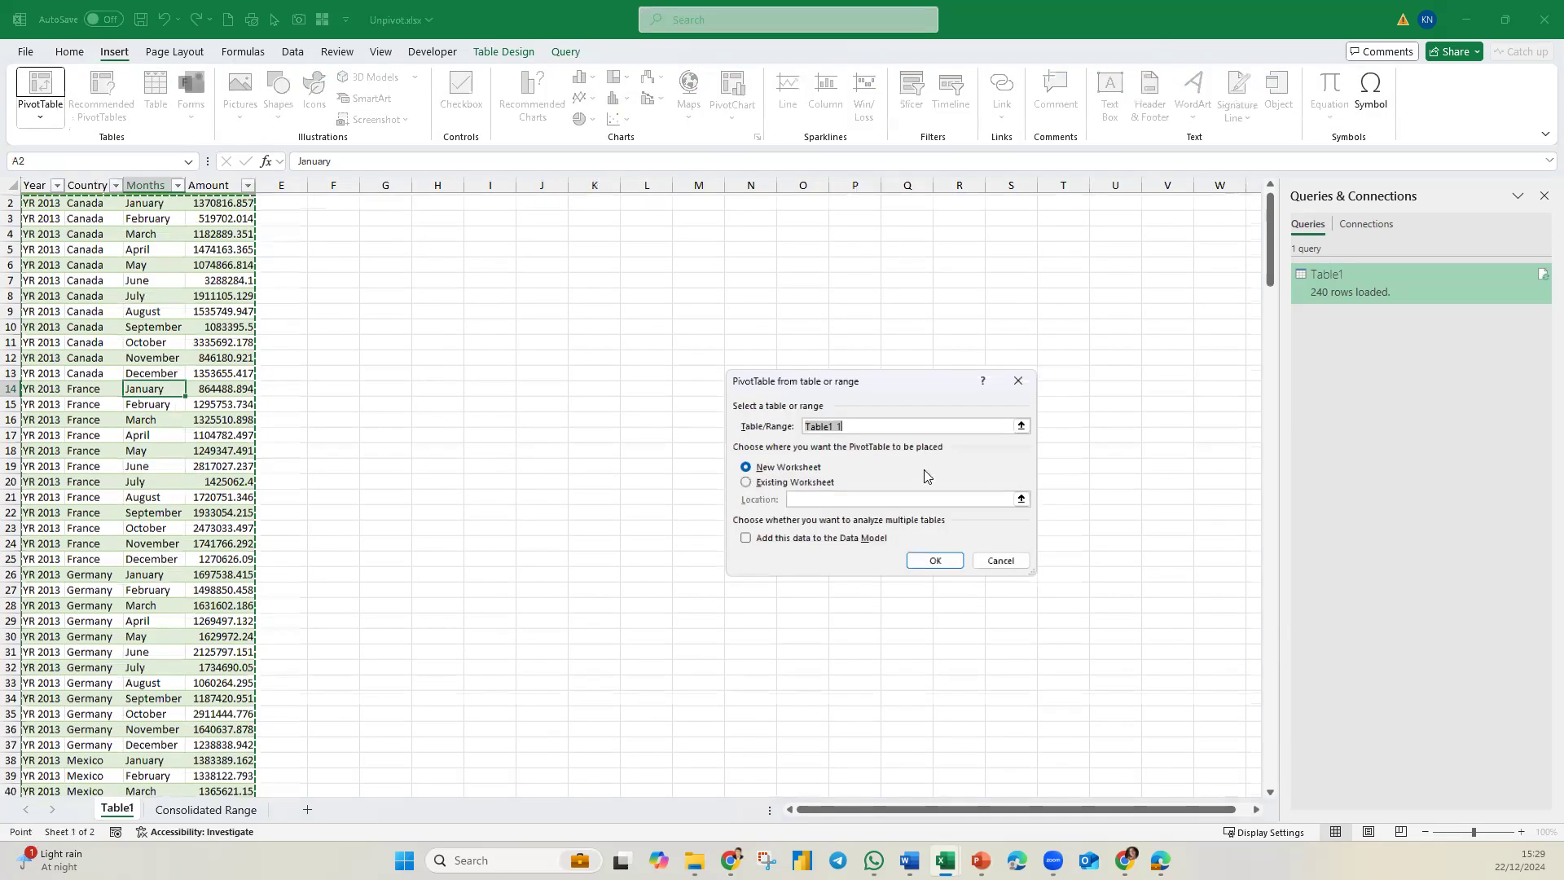
left_click(770, 483)
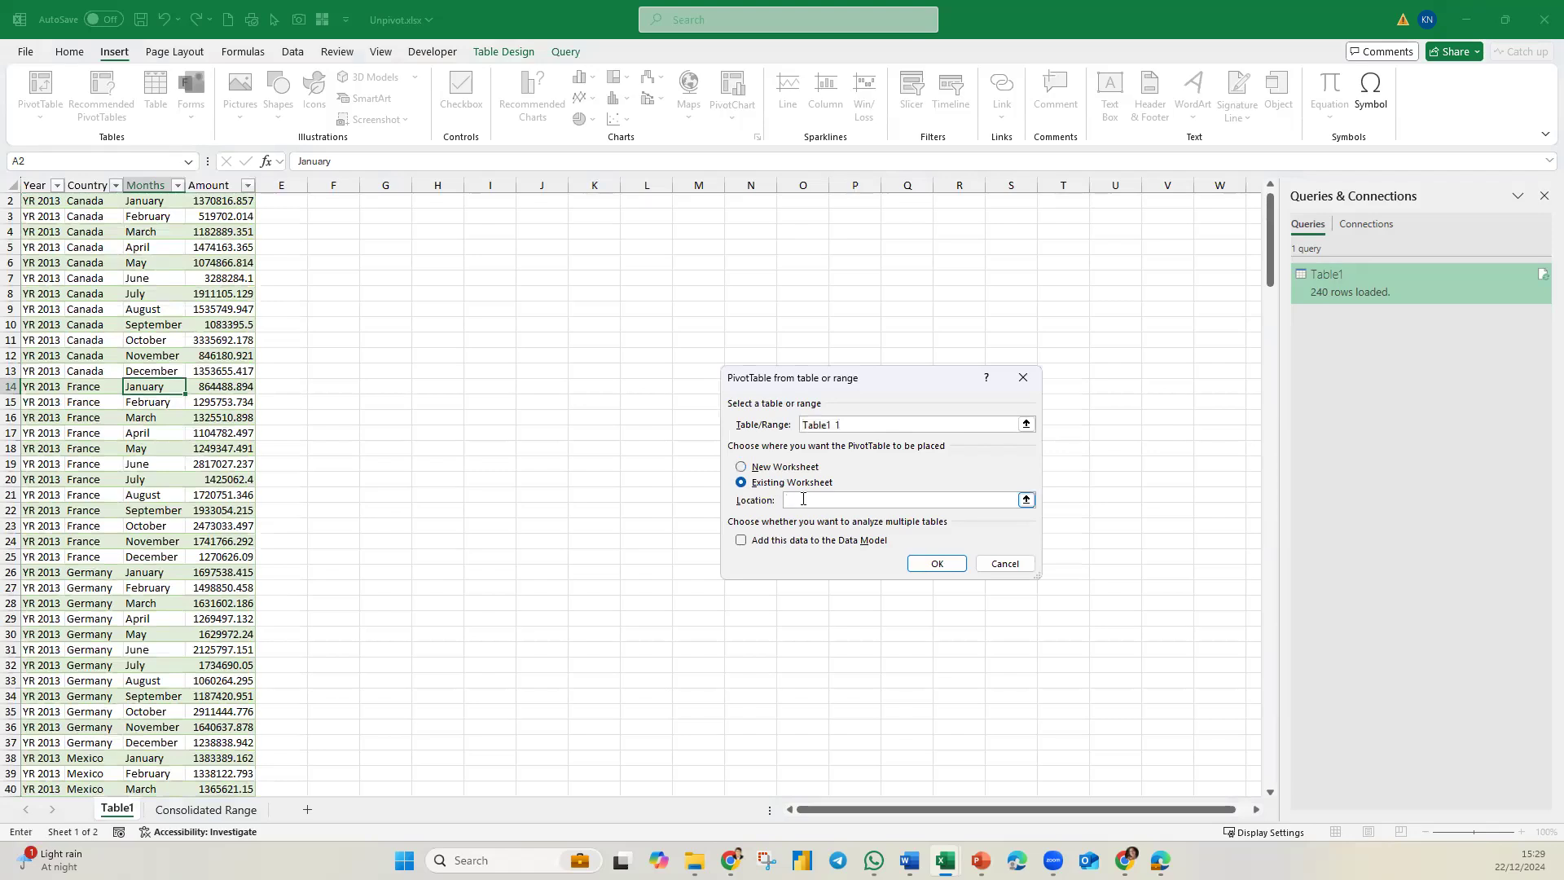
left_click(394, 214)
left_click(939, 564)
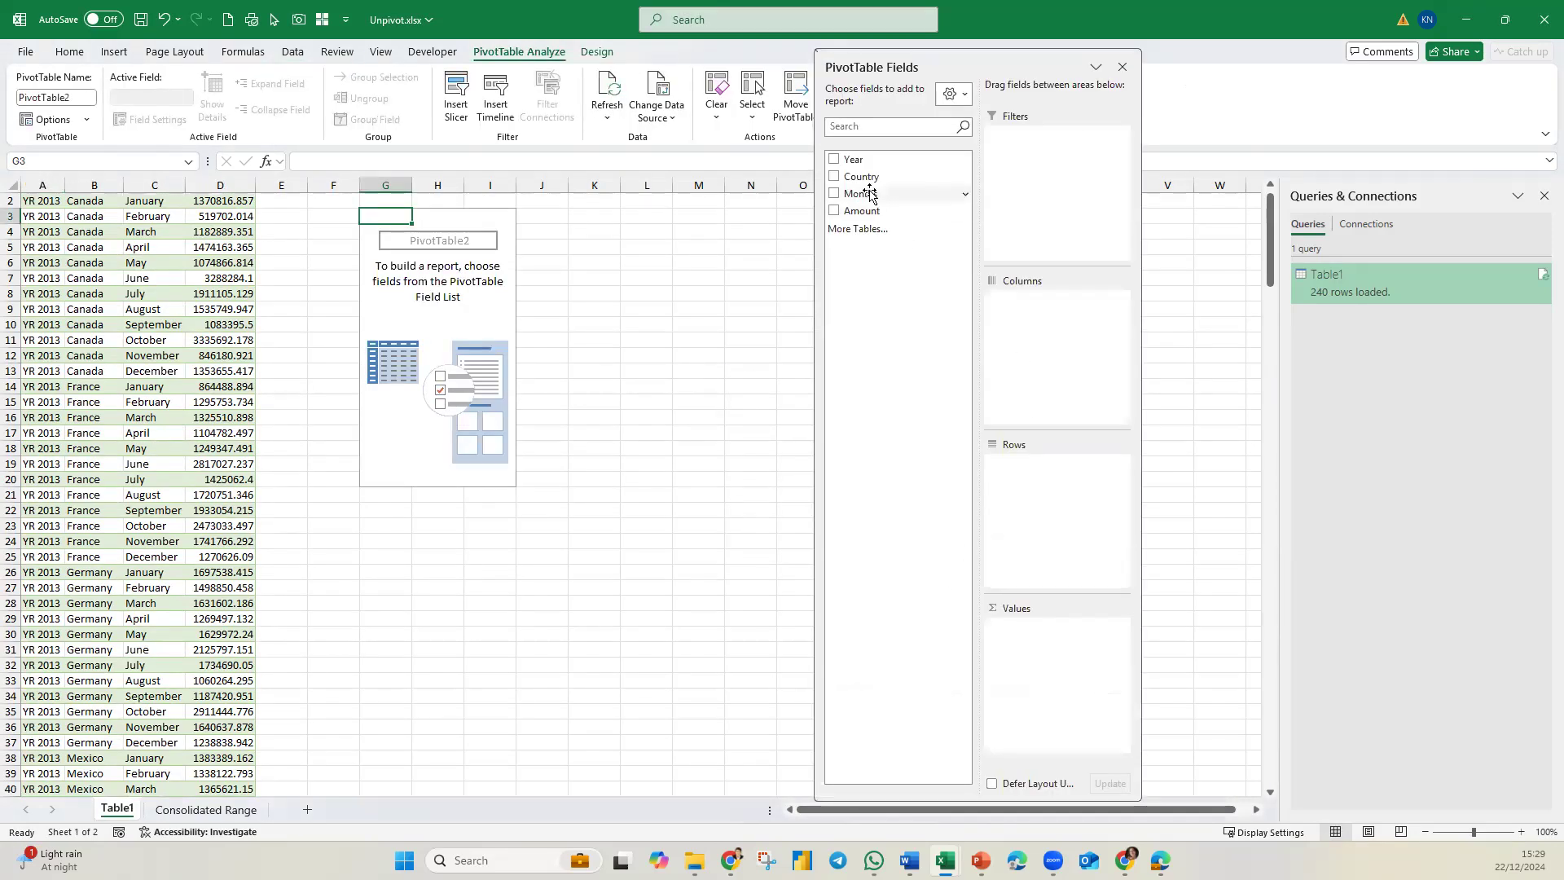
Lay out the PivotTable with Country in rows, Year in columns and the sum of Amount as values.
left_click_drag(857, 176, 1028, 495)
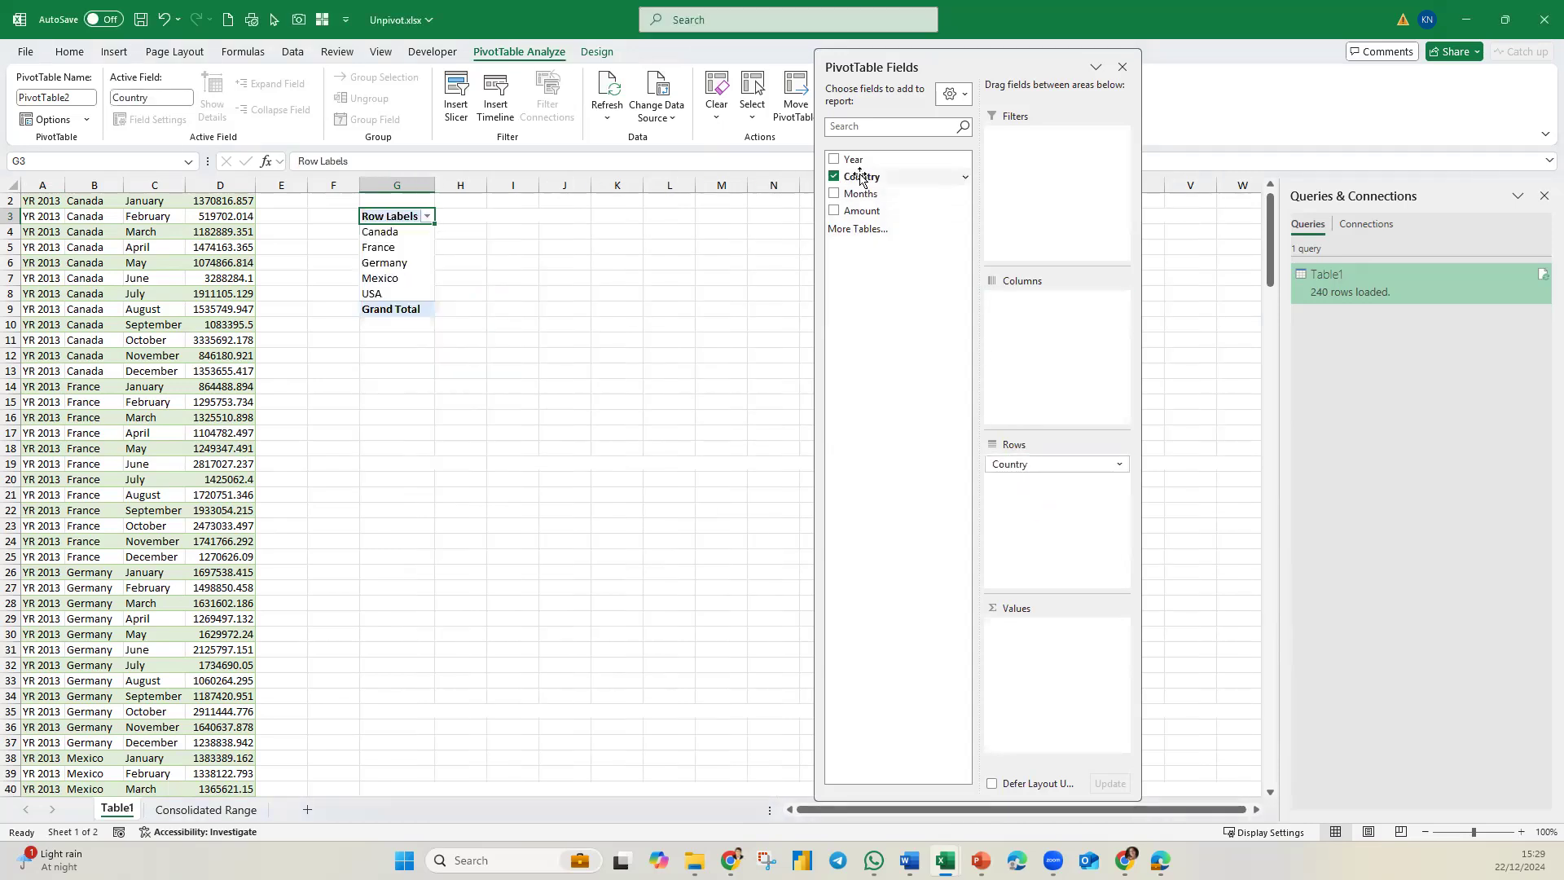
left_click_drag(1064, 336, 1064, 335)
left_click_drag(861, 210, 1036, 668)
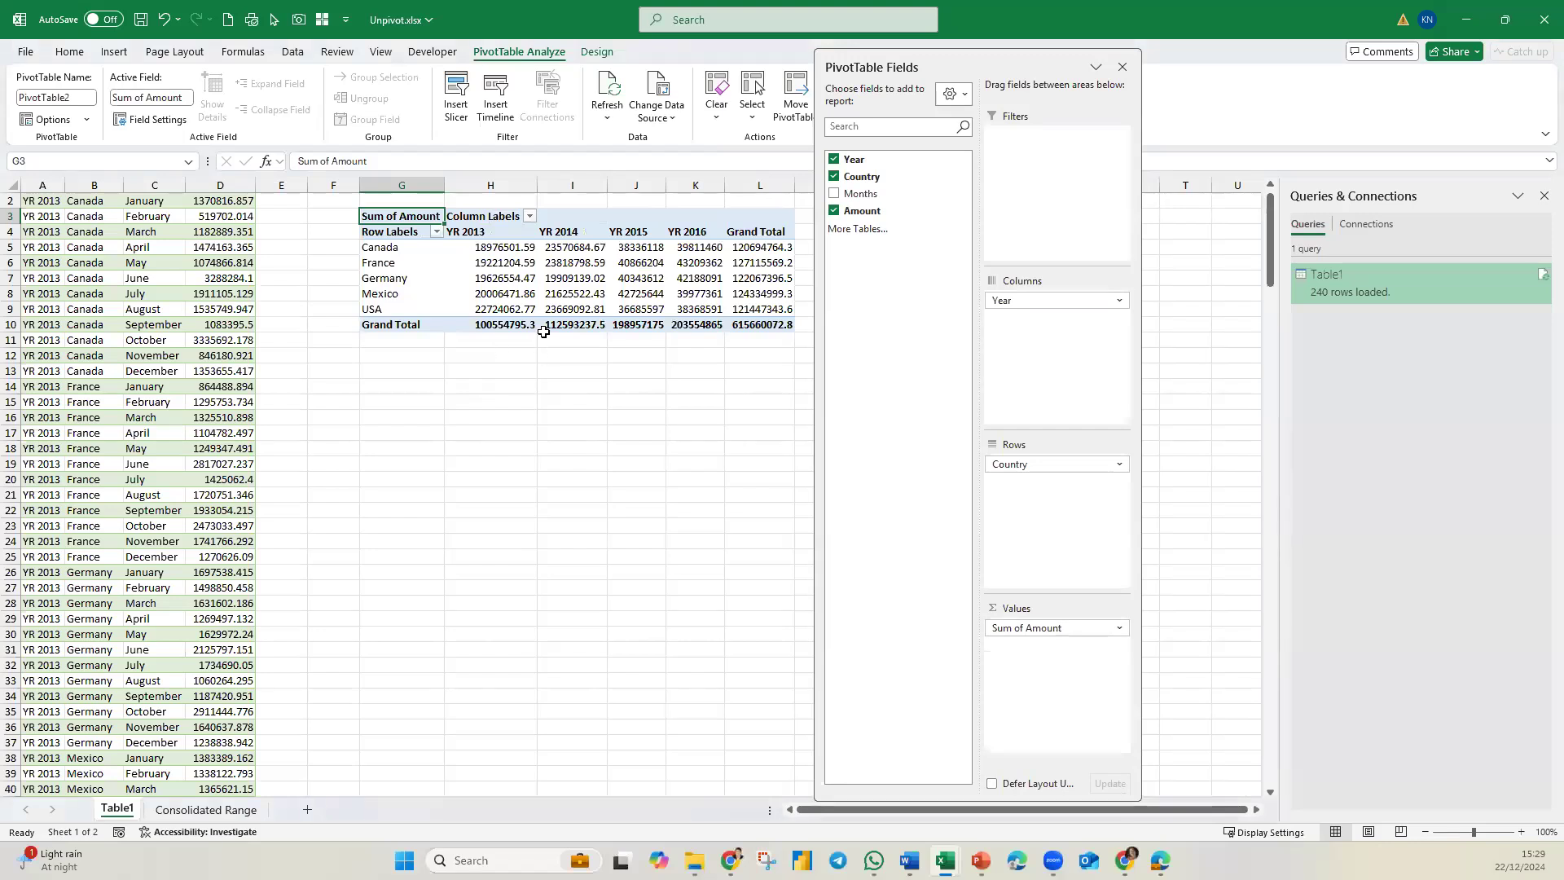
Copy the YR 2016 block (A29:M37) on the Consolidated Range sheet to A38 and retitle the copy YR 2017.
left_click(224, 808)
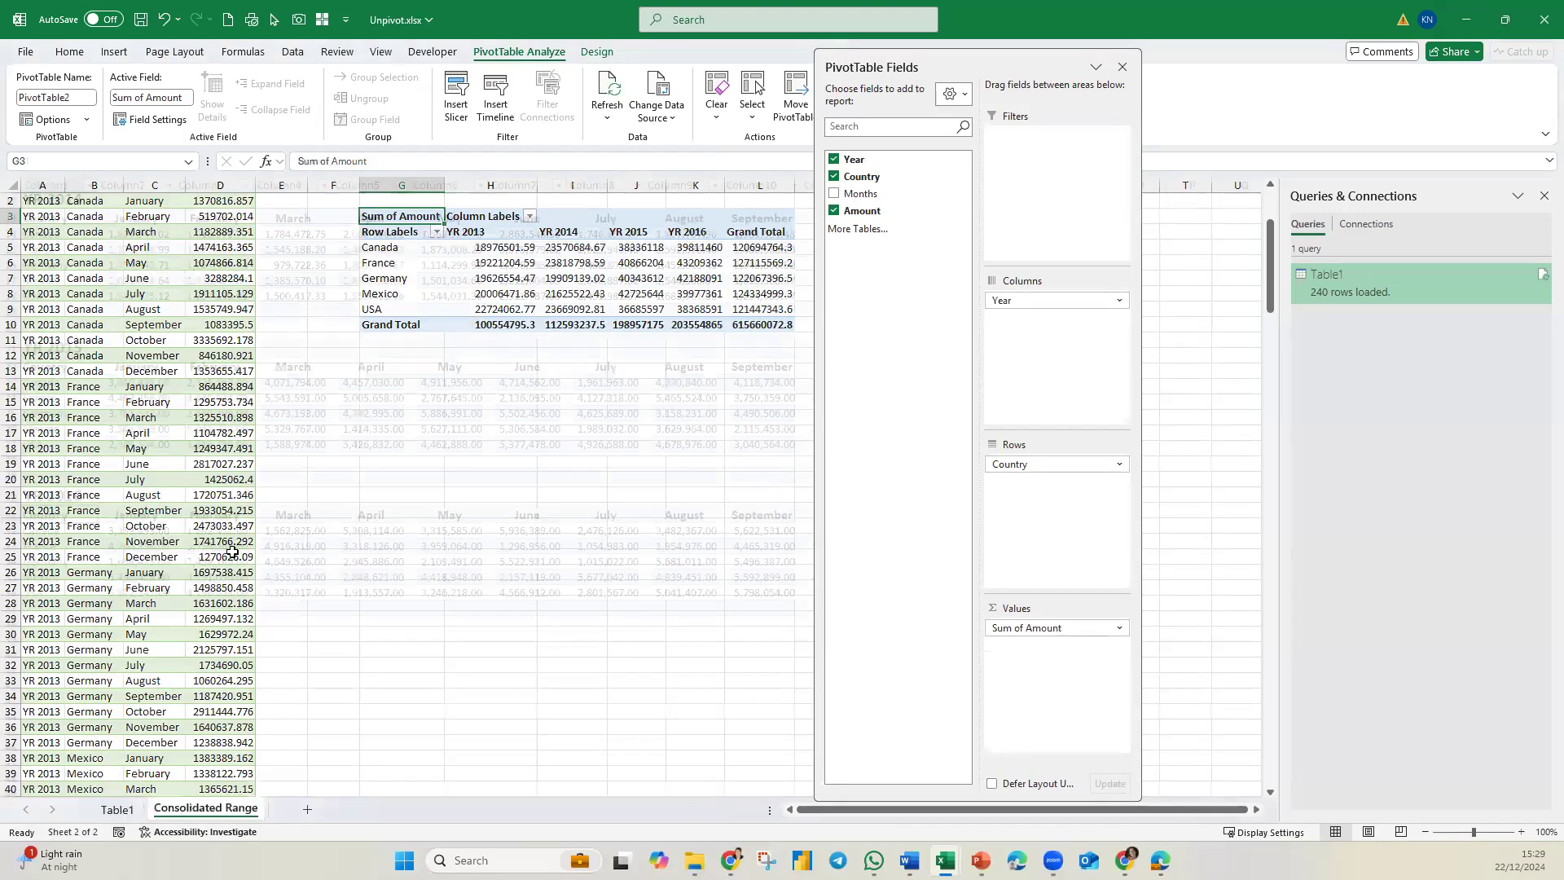
left_click_drag(51, 472, 1002, 609)
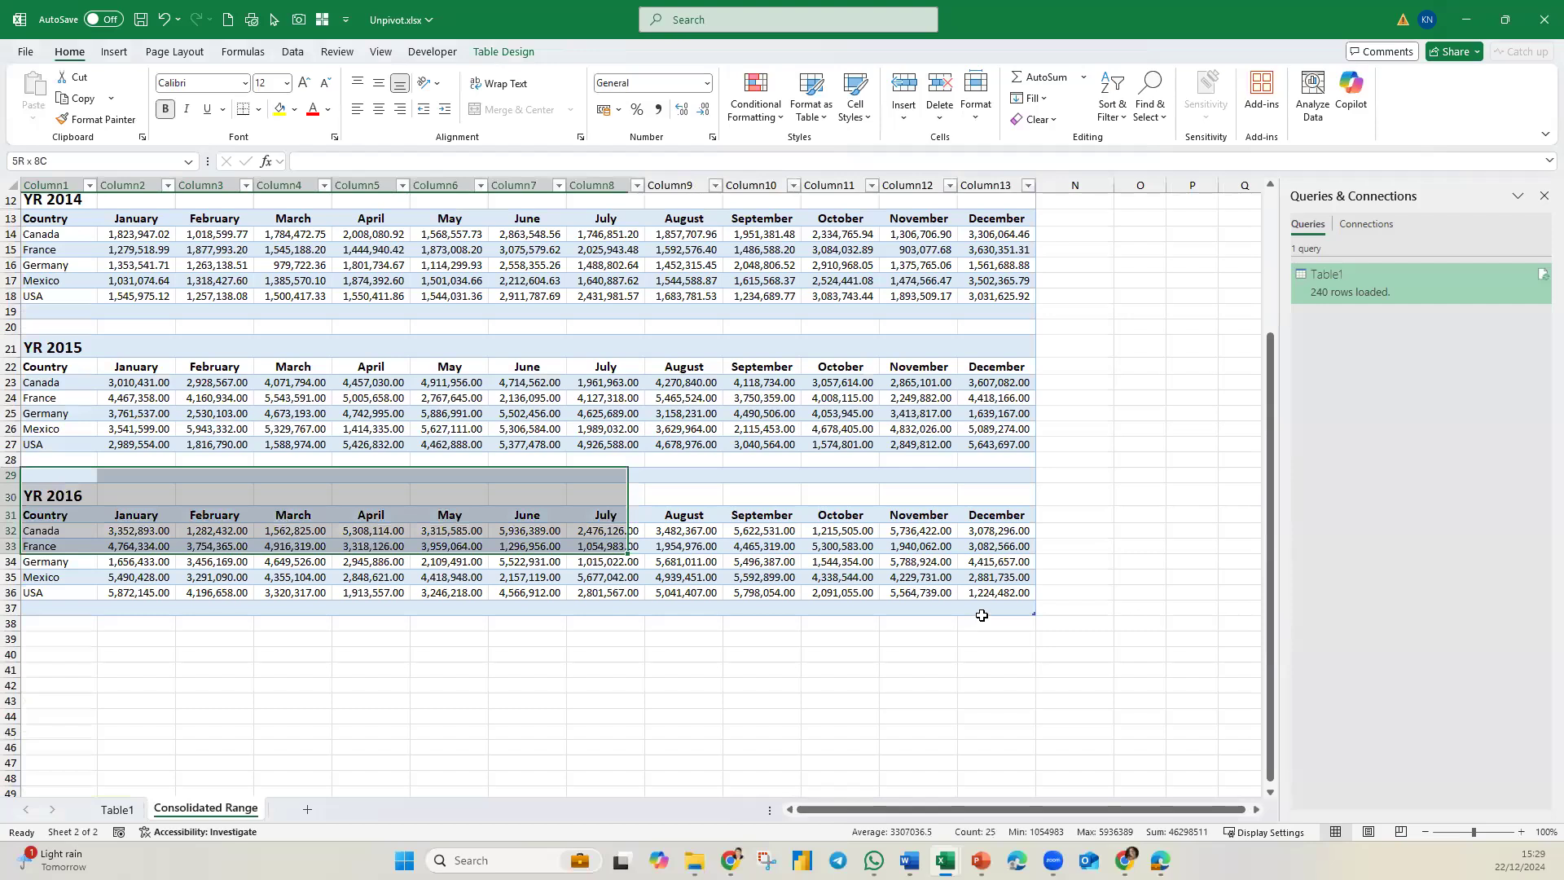
key("ctrl+c")
left_click(72, 624)
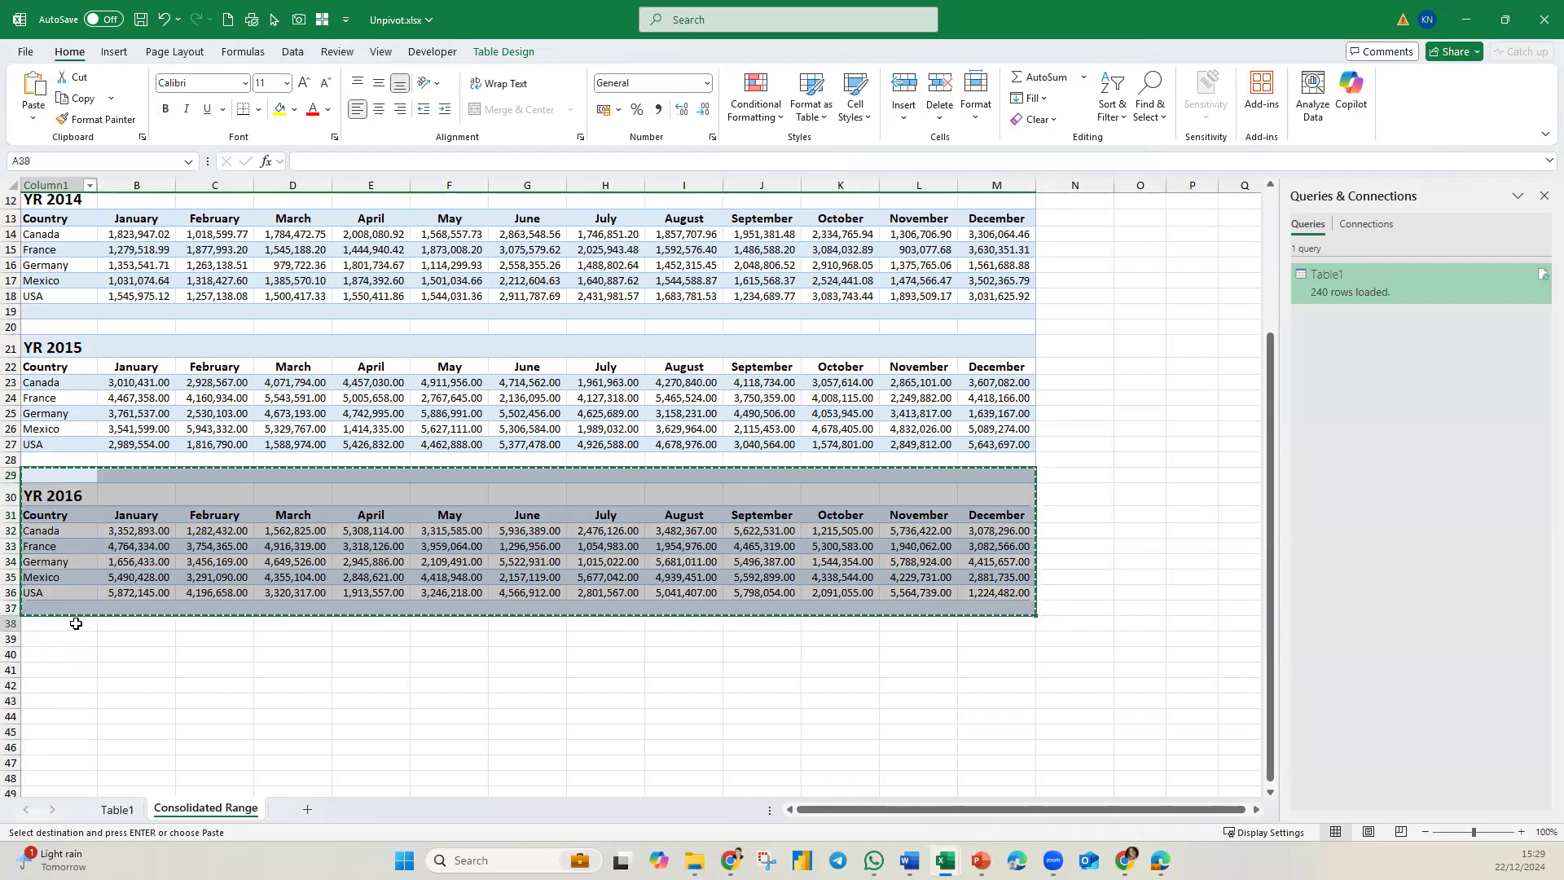
key("ctrl+v")
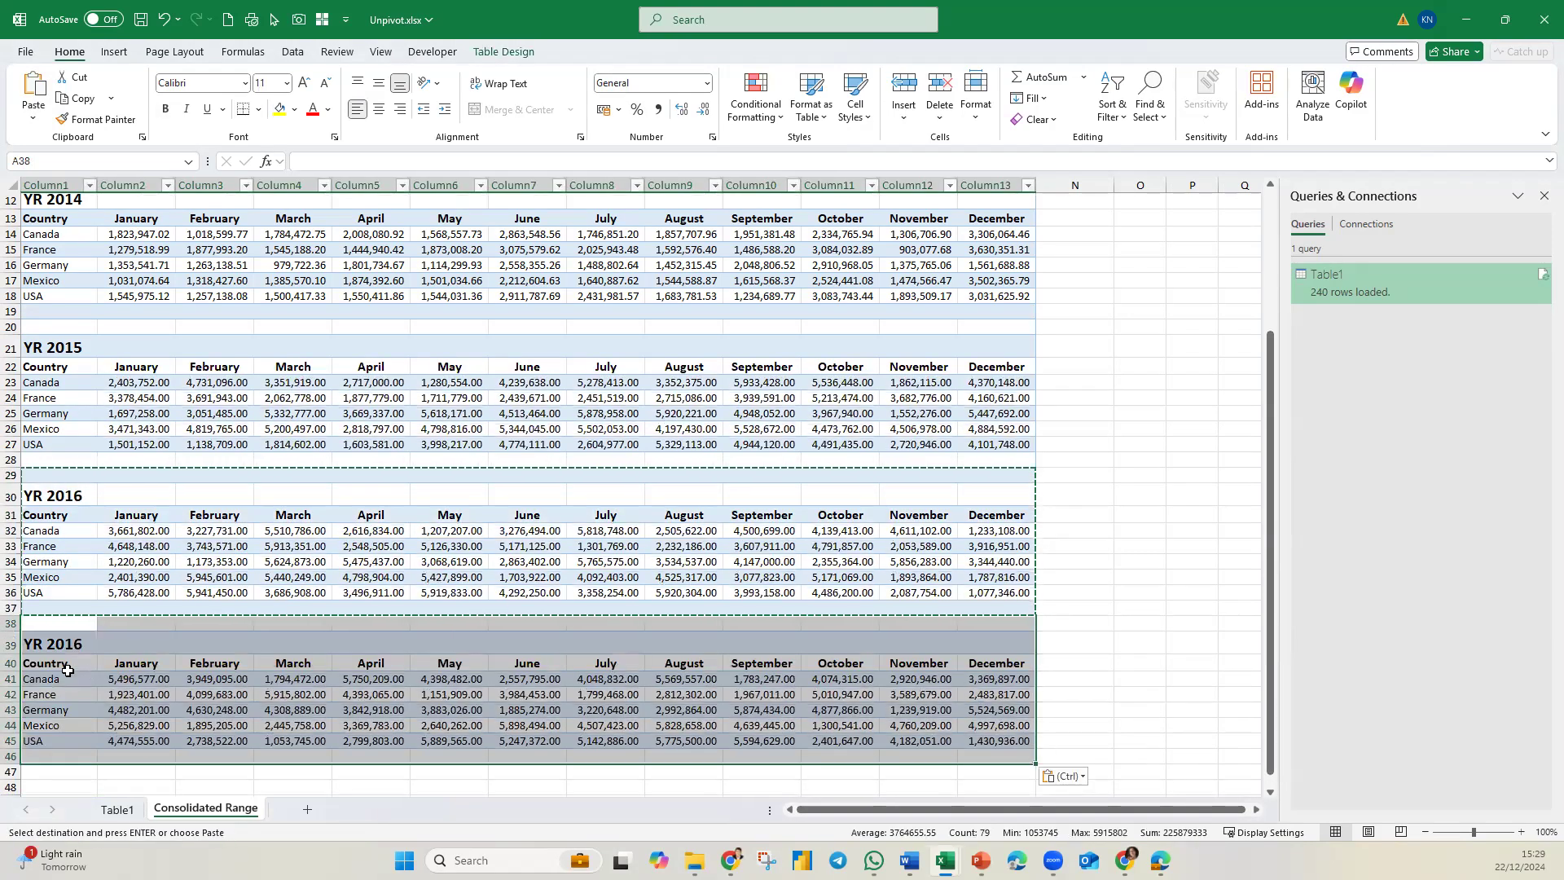
left_click(91, 641)
double_click(94, 642)
key("BackSpace")
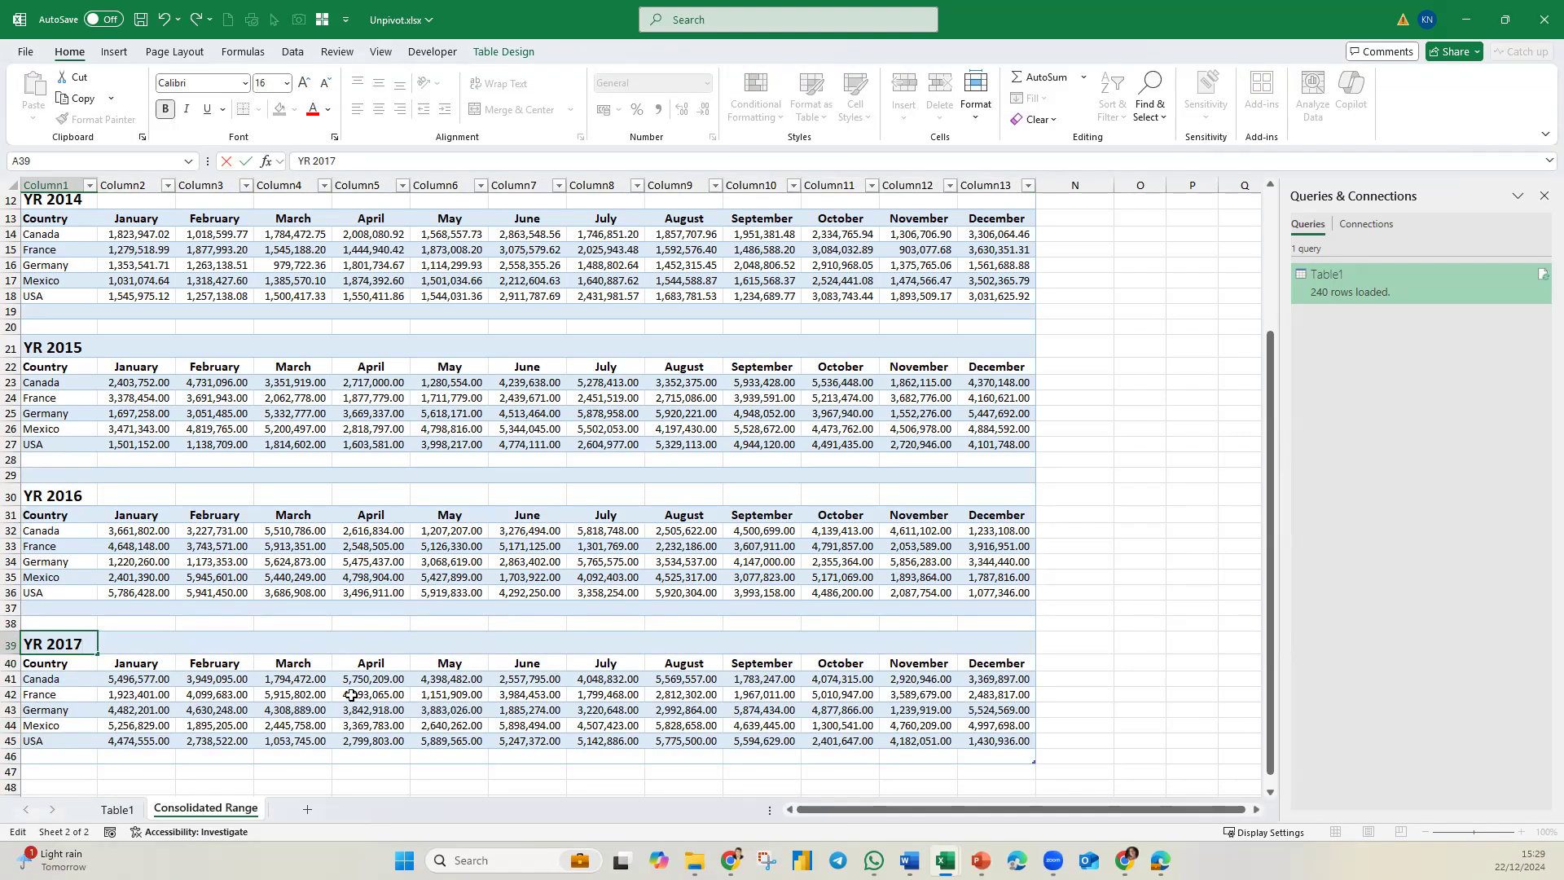
type("7")
left_click(351, 695)
Refresh the loaded query table on the Table1 sheet and the PivotTable to bring in the YR 2017 data.
left_click(117, 809)
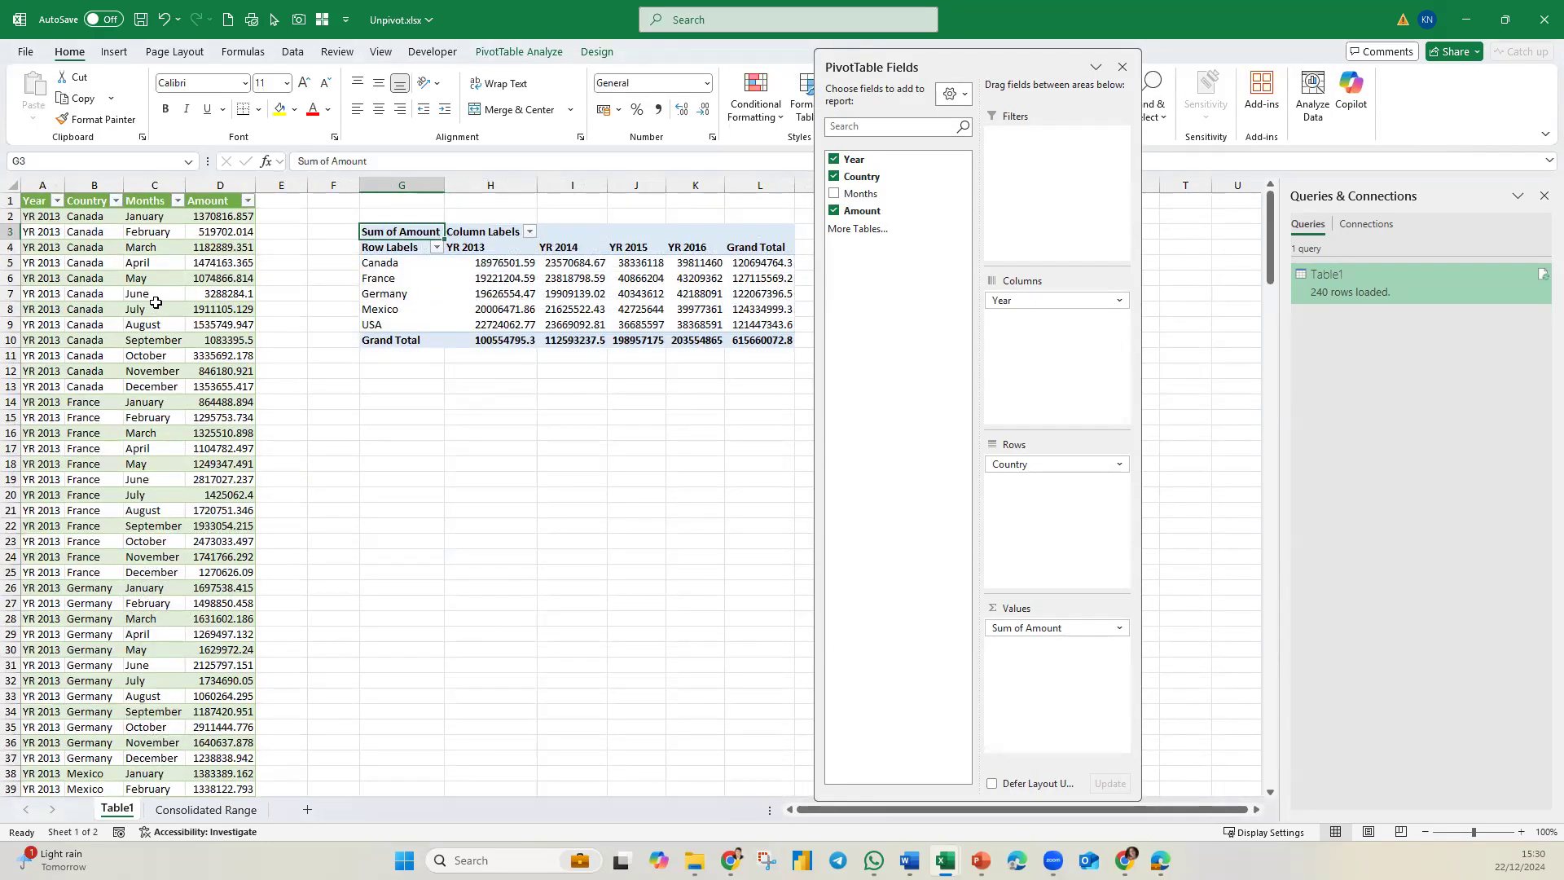
right_click(156, 304)
left_click(237, 425)
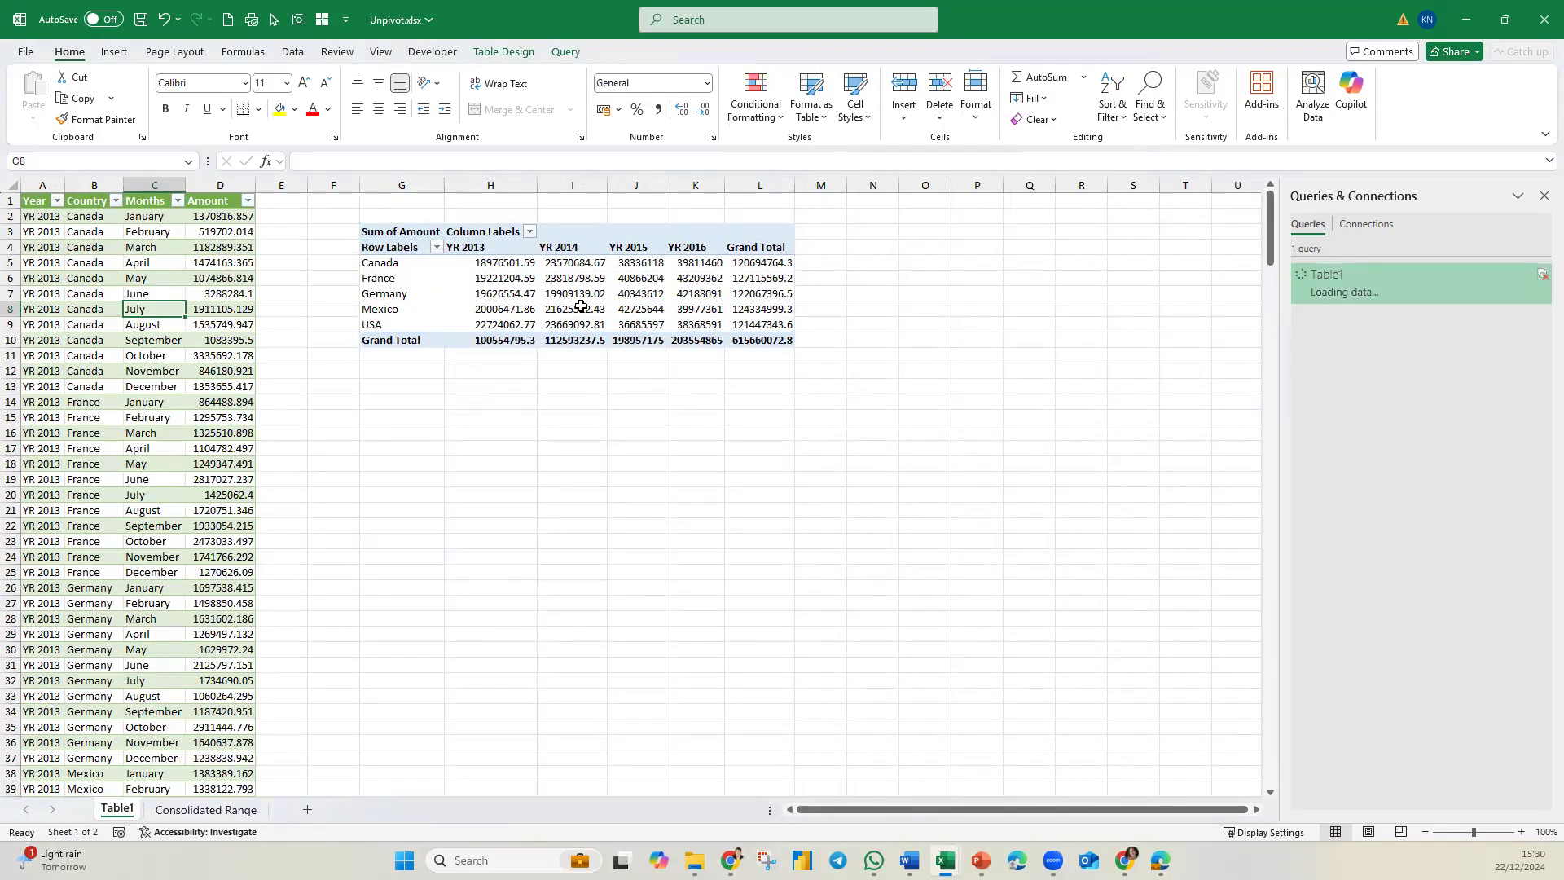
right_click(482, 277)
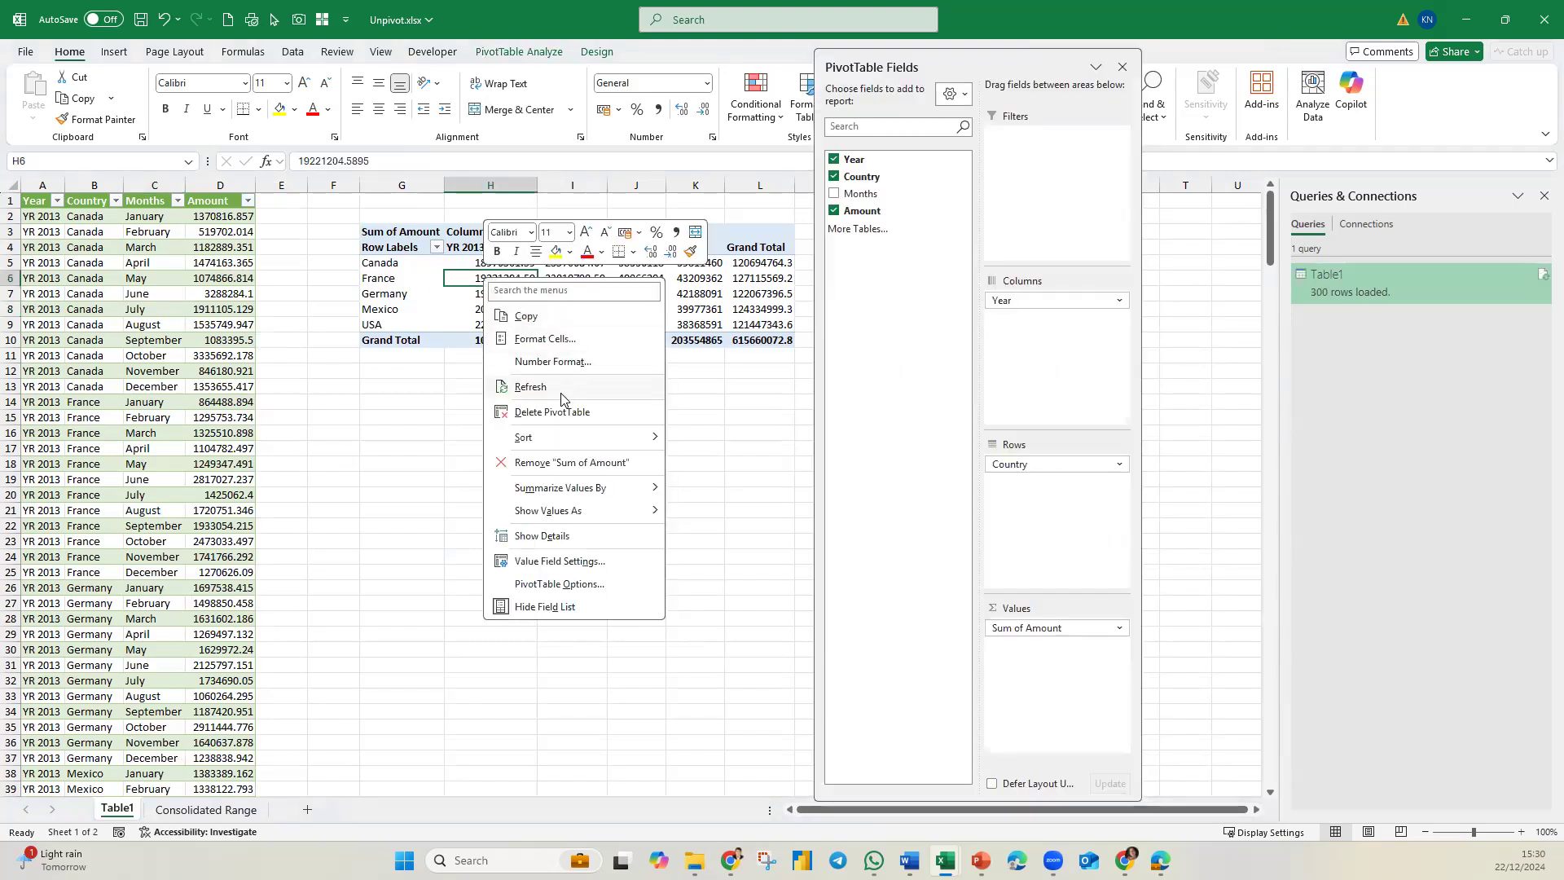
left_click(533, 387)
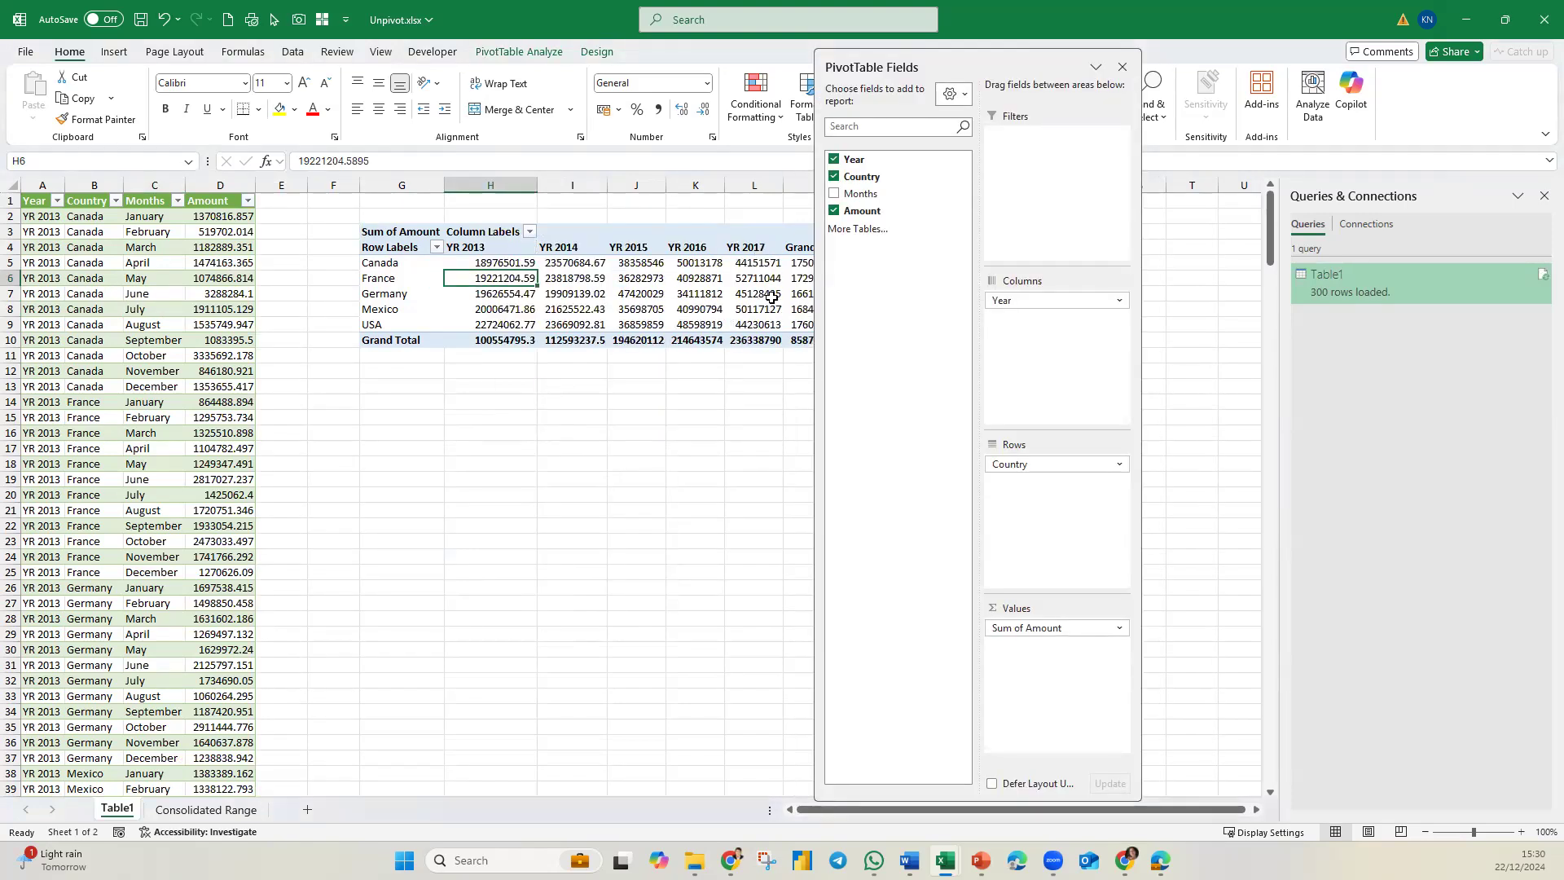
mouse_move(775, 292)
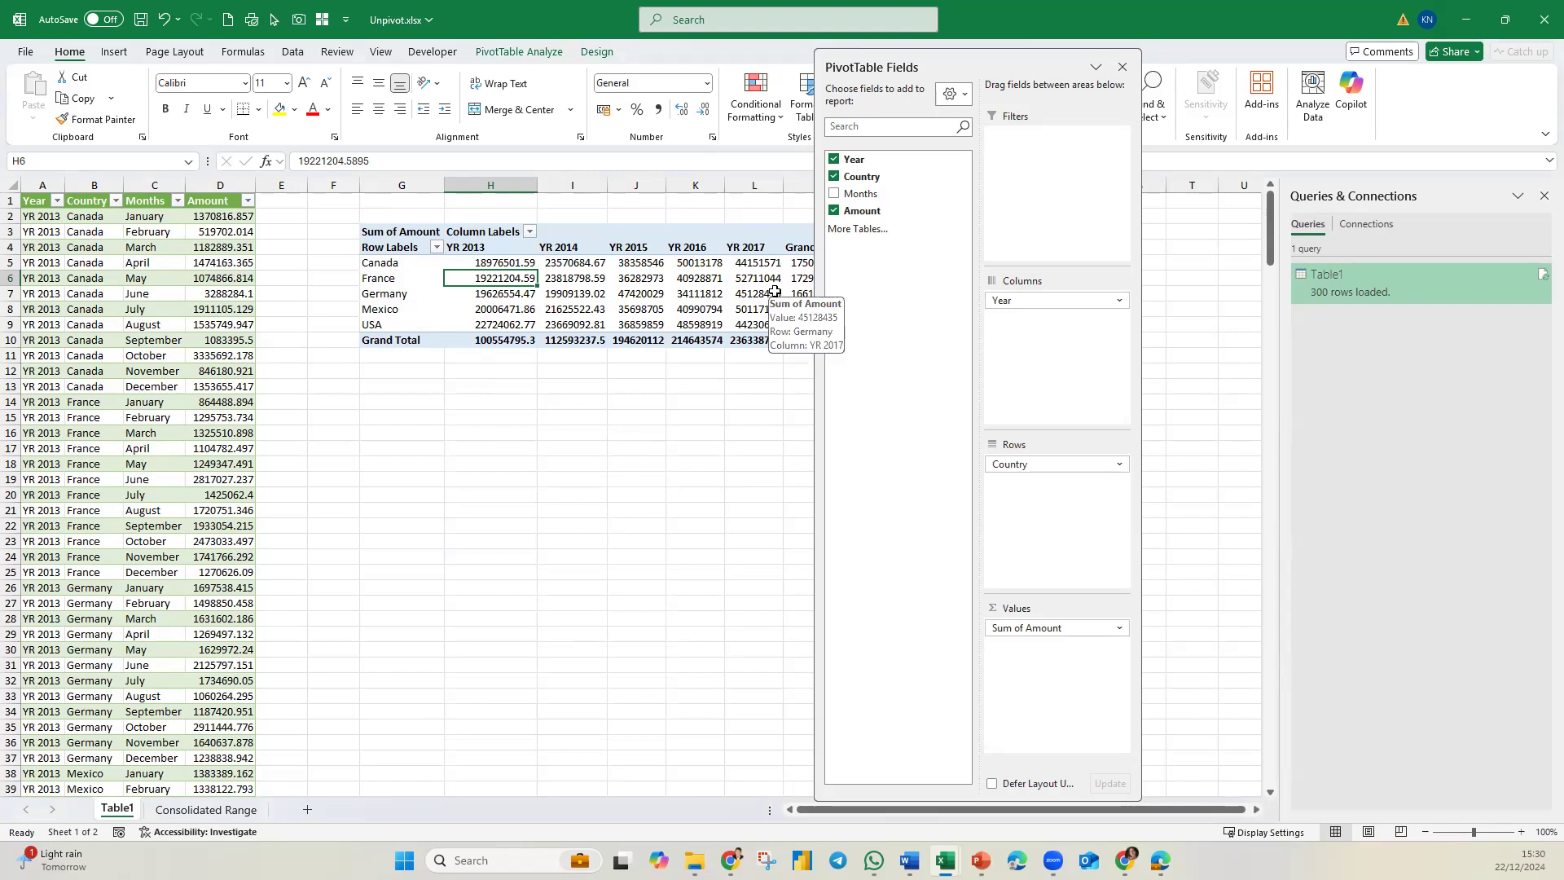